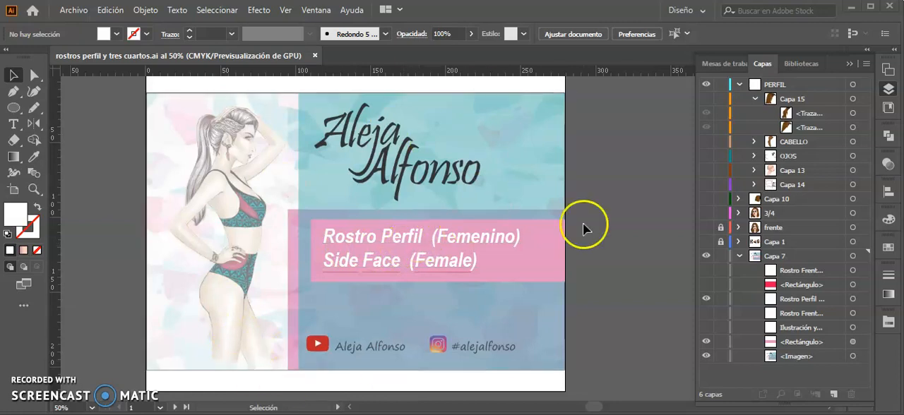
Step: Hide the title layer Capa 7 and show the photo layer Capa 1 with the frente and 3/4 face drawings
{"action": "left_click", "coordinate": [706, 241]}
{"action": "left_click", "coordinate": [706, 256]}
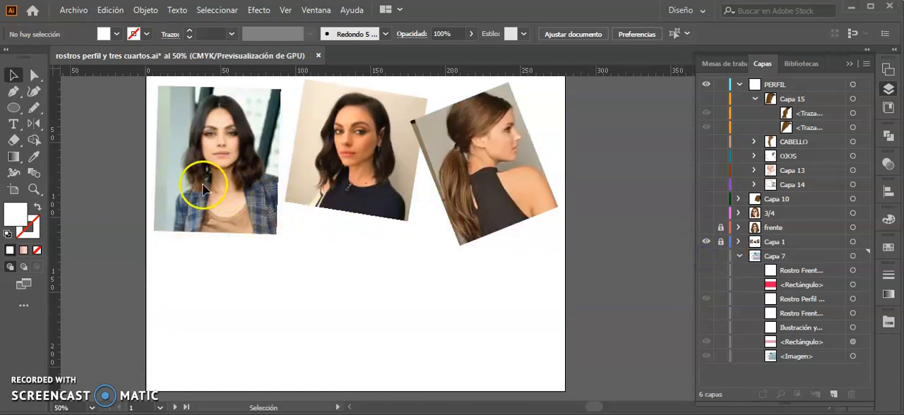
{"action": "left_click", "coordinate": [706, 228]}
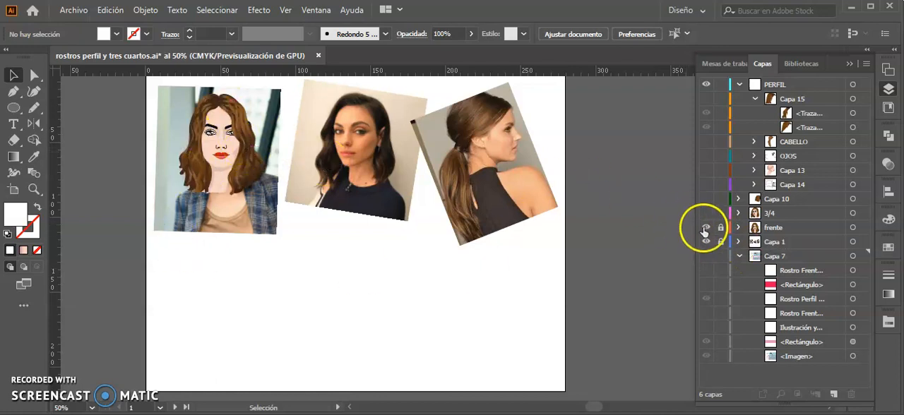
{"action": "left_click", "coordinate": [706, 228]}
{"action": "left_click", "coordinate": [705, 228]}
{"action": "left_click", "coordinate": [706, 213]}
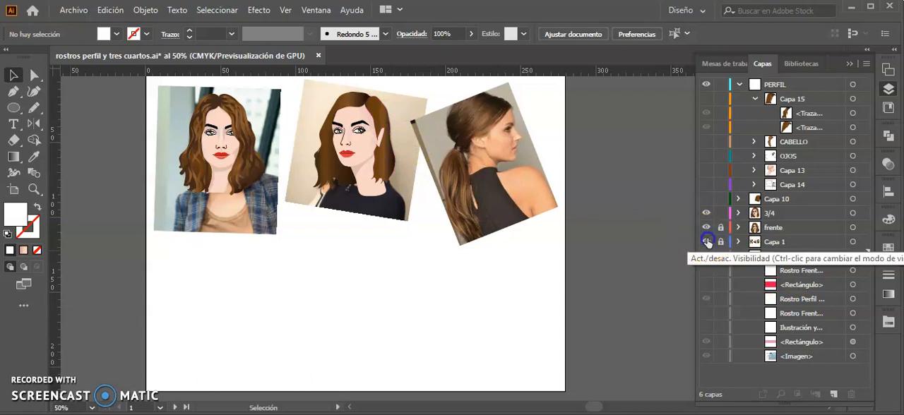
Step: Hide the reference photos in Capa 1 to view the frente and 3/4 drawings on their own
{"action": "left_click", "coordinate": [706, 241]}
{"action": "scroll", "coordinate": [325, 152], "scroll_direction": "up", "scroll_amount": 1}
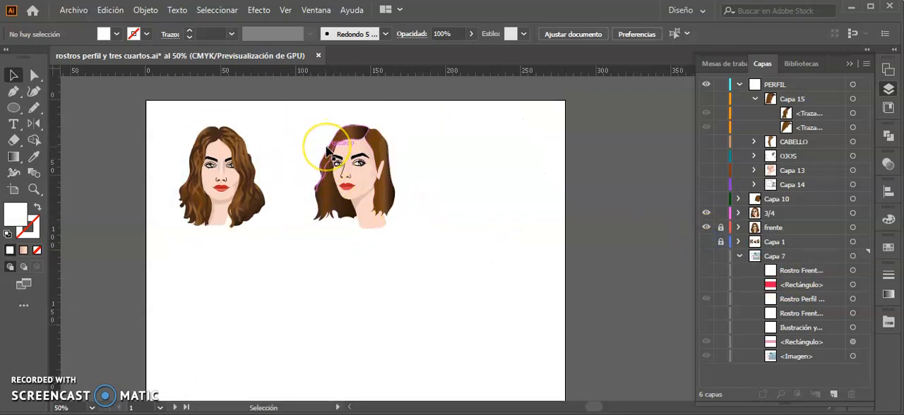
{"action": "key", "text": "ctrl+plus"}
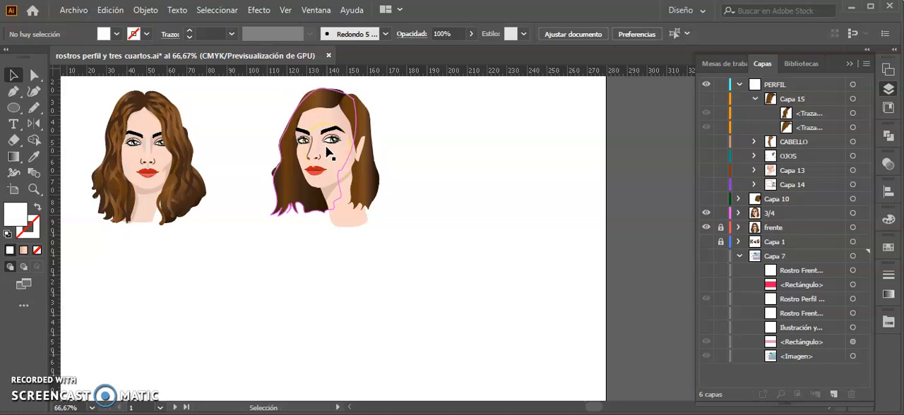
Step: Show the profile reference photo in Capa 1 and the head construction outline in Capa 14 over it
{"action": "left_click", "coordinate": [706, 242]}
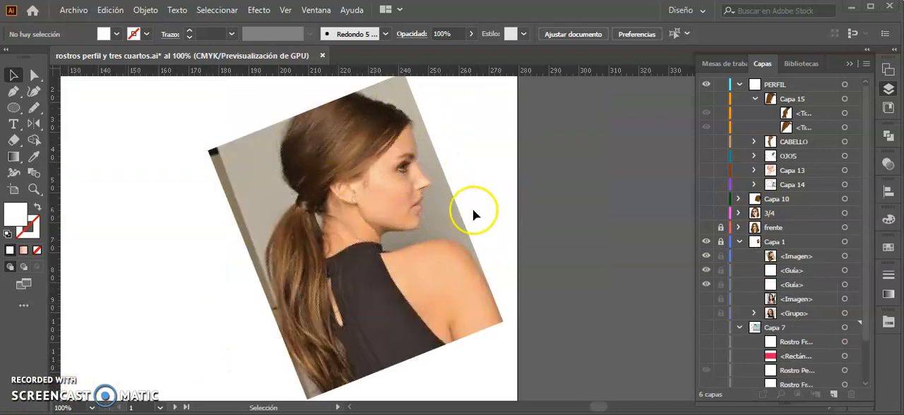
{"action": "left_click", "coordinate": [707, 186]}
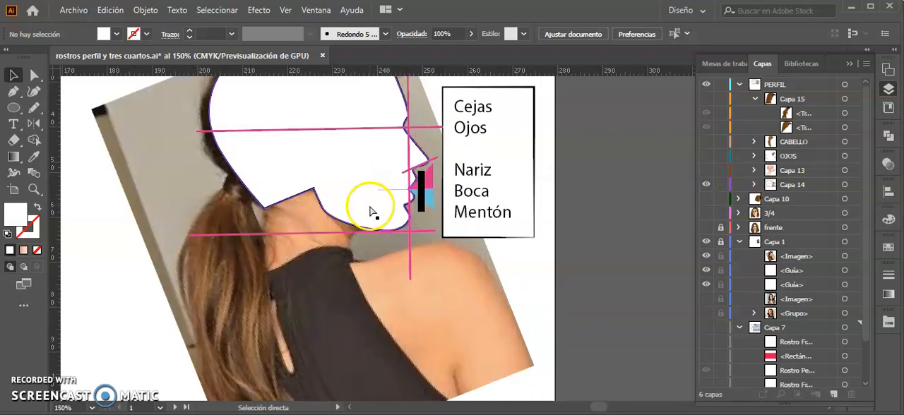
{"action": "scroll", "coordinate": [372, 212], "scroll_direction": "up", "scroll_amount": 3}
{"action": "left_click_drag", "start_coordinate": [364, 173], "coordinate": [351, 274]}
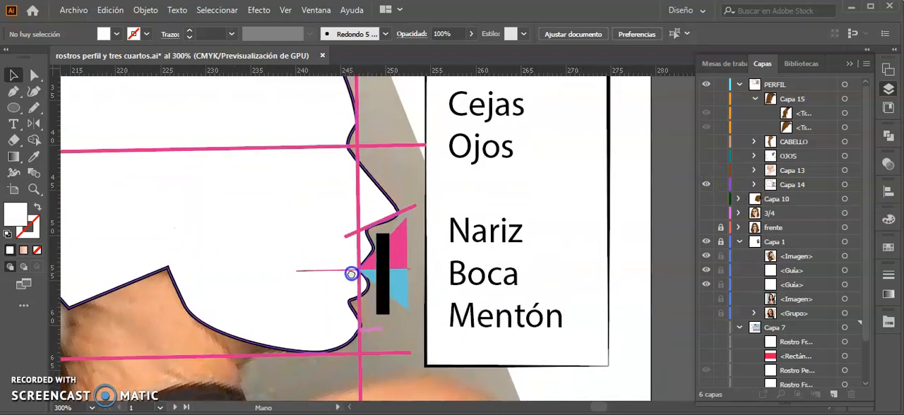
{"action": "scroll", "coordinate": [352, 278], "scroll_direction": "down", "scroll_amount": 1}
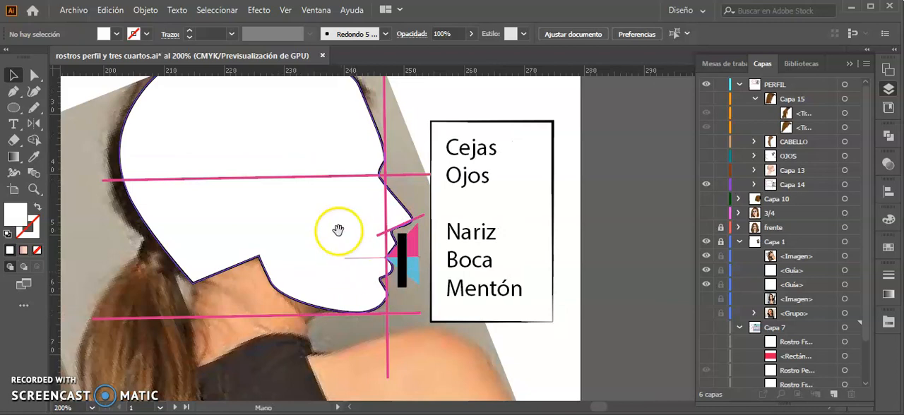
{"action": "left_click_drag", "start_coordinate": [343, 228], "coordinate": [344, 283]}
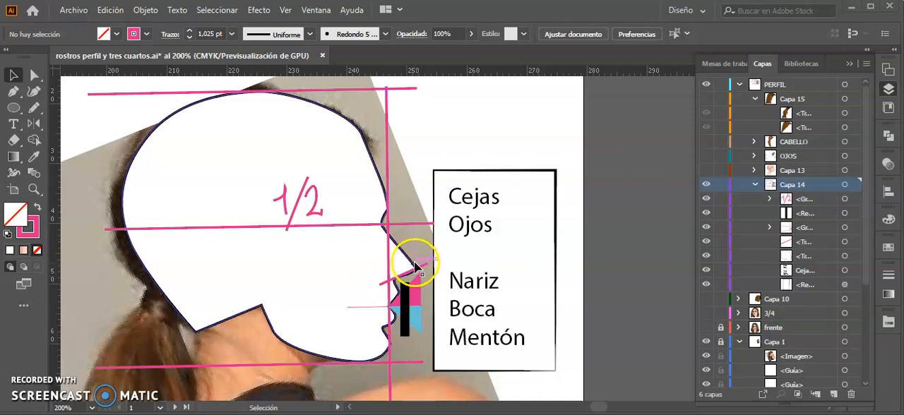
Step: Show the guides and place a horizontal guide at the base of the nose in the profile construction
{"action": "mouse_move", "coordinate": [406, 296]}
{"action": "left_mouse_down"}
{"action": "mouse_move", "coordinate": [417, 329]}
{"action": "mouse_move", "coordinate": [464, 313]}
{"action": "mouse_move", "coordinate": [420, 258]}
{"action": "mouse_move", "coordinate": [424, 295]}
{"action": "left_mouse_up"}
{"action": "scroll", "coordinate": [424, 297], "scroll_direction": "up", "scroll_amount": 3}
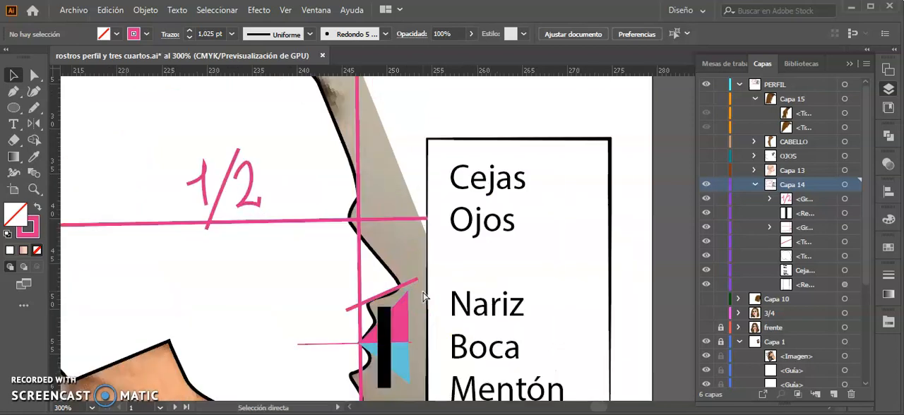
{"action": "left_click_drag", "start_coordinate": [375, 313], "coordinate": [246, 214]}
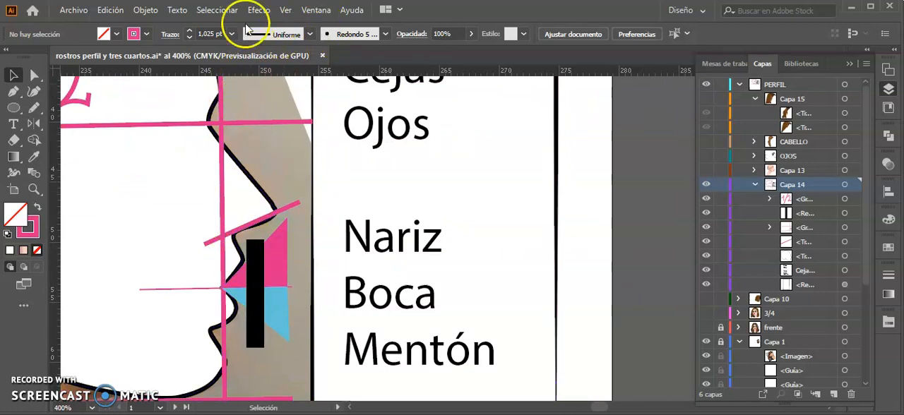
{"action": "left_click", "coordinate": [285, 10]}
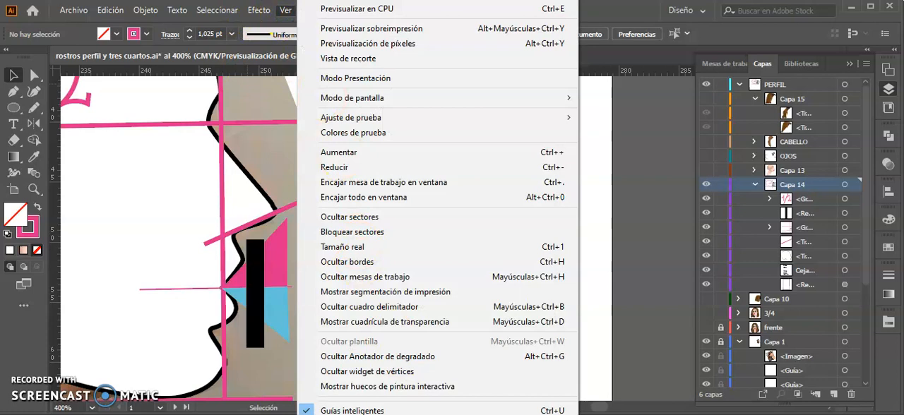
{"action": "scroll", "coordinate": [438, 395], "scroll_direction": "down", "scroll_amount": 1}
{"action": "mouse_move", "coordinate": [438, 409]}
{"action": "left_click", "coordinate": [622, 406]}
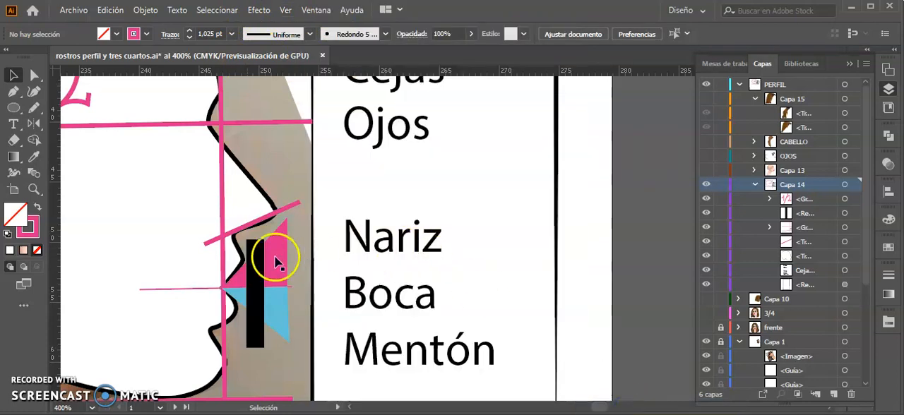
{"action": "left_click_drag", "start_coordinate": [285, 75], "coordinate": [222, 233]}
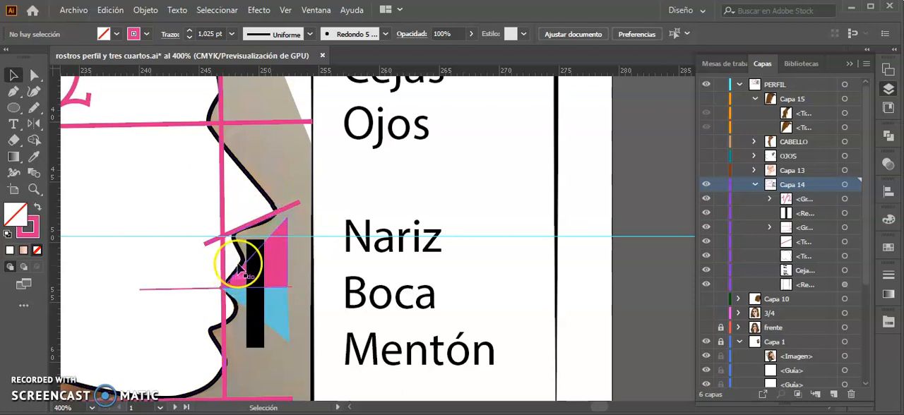
Step: Hide the black bar in front of the lips and select the pink and blue triangle group
{"action": "mouse_move", "coordinate": [230, 263]}
{"action": "left_mouse_down"}
{"action": "mouse_move", "coordinate": [238, 237]}
{"action": "mouse_move", "coordinate": [236, 250]}
{"action": "left_mouse_up"}
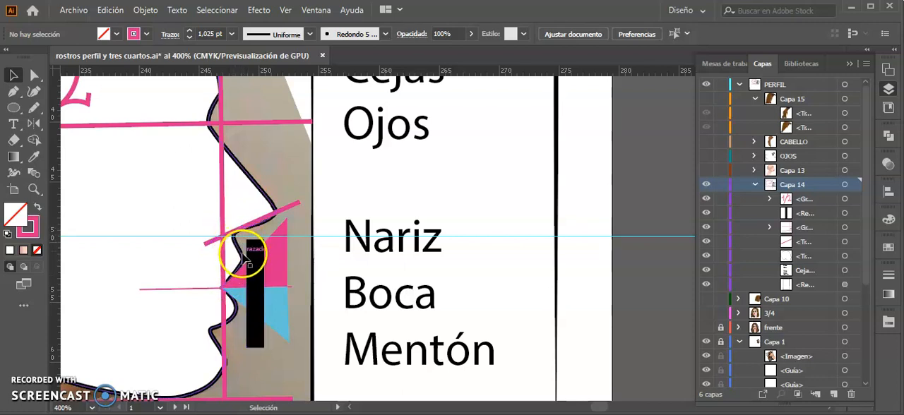
{"action": "left_click_drag", "start_coordinate": [245, 263], "coordinate": [238, 316]}
{"action": "left_click", "coordinate": [254, 278]}
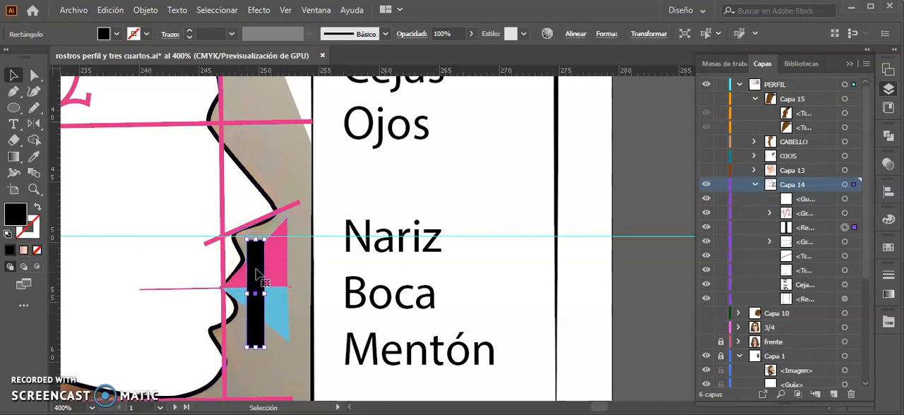
{"action": "left_click_drag", "start_coordinate": [251, 274], "coordinate": [251, 275]}
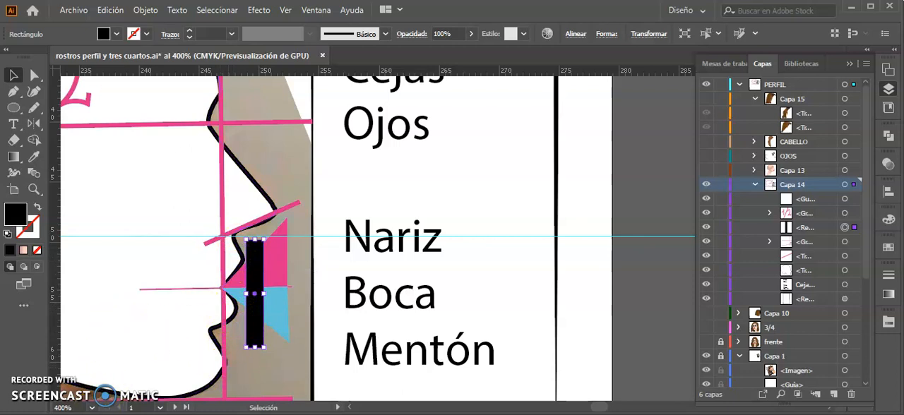
{"action": "key", "text": "ctrl+3"}
{"action": "left_click", "coordinate": [276, 267]}
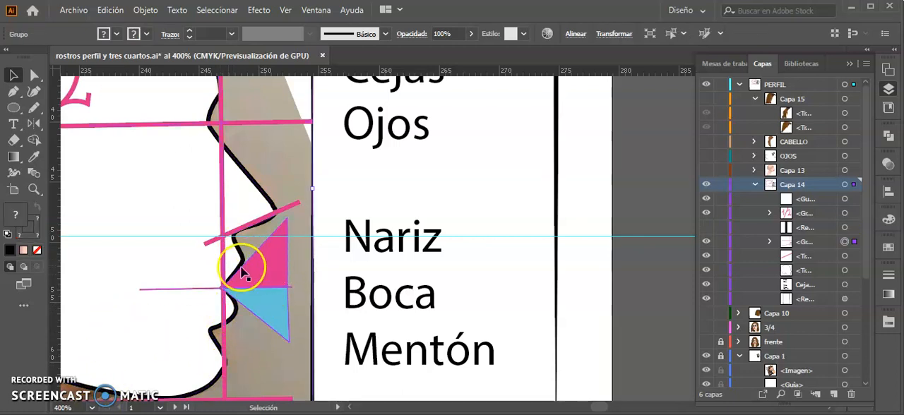
{"action": "left_click", "coordinate": [267, 267]}
Step: Hide and show Capa 14 again to compare the lip construction with the profile photo
{"action": "left_click", "coordinate": [706, 185]}
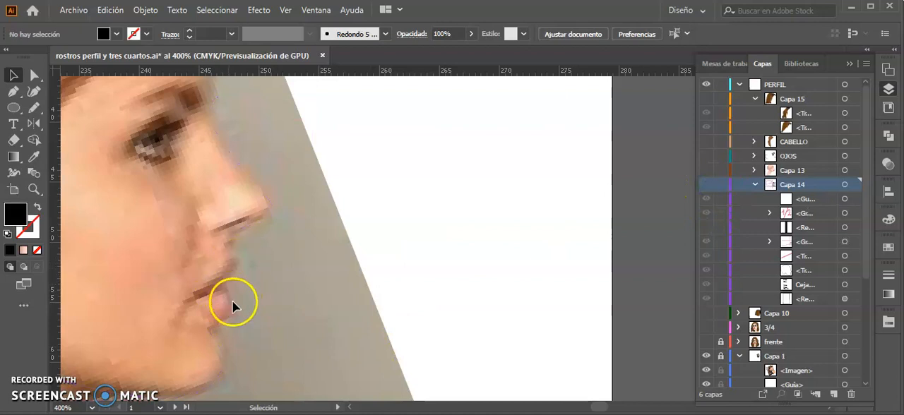
{"action": "left_click", "coordinate": [706, 186]}
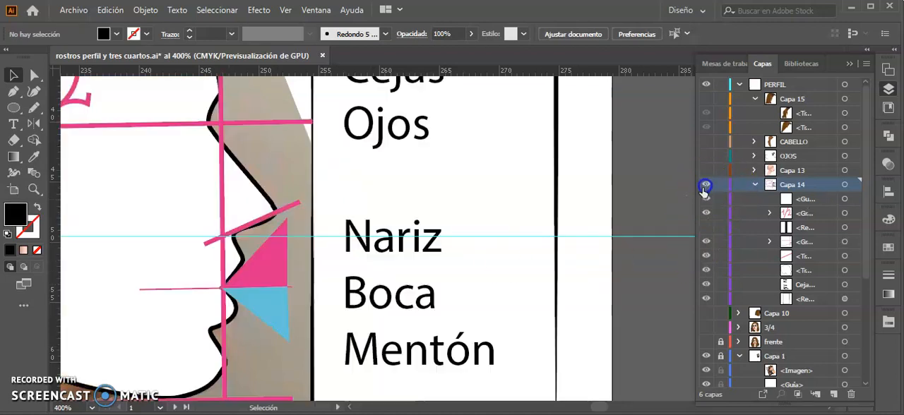
{"action": "left_click", "coordinate": [254, 290]}
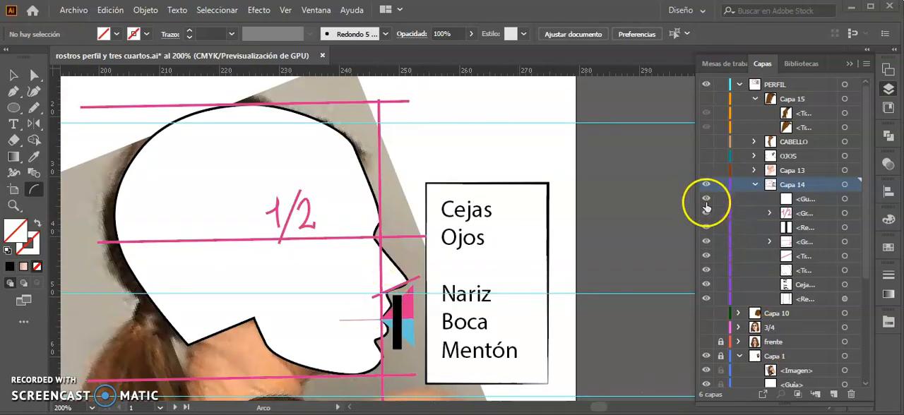
Step: Hide the guide, the 1/2 label and the construction marks in Capa 14, and hide the whole layer
{"action": "left_click", "coordinate": [706, 199]}
{"action": "left_click", "coordinate": [707, 213]}
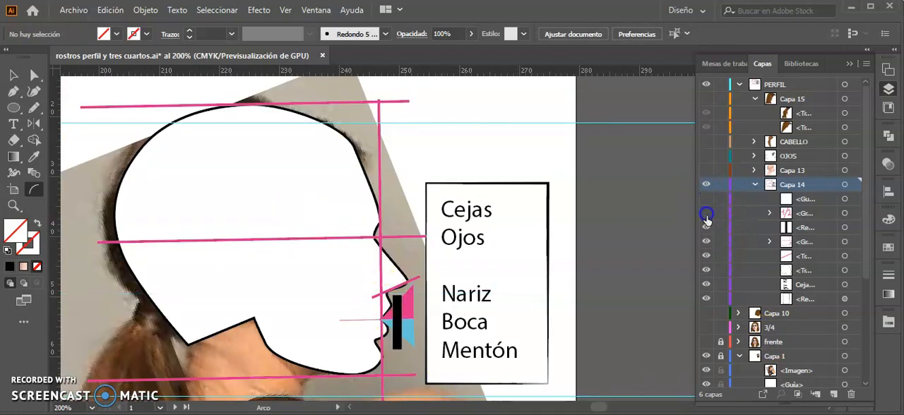
{"action": "left_click", "coordinate": [707, 243]}
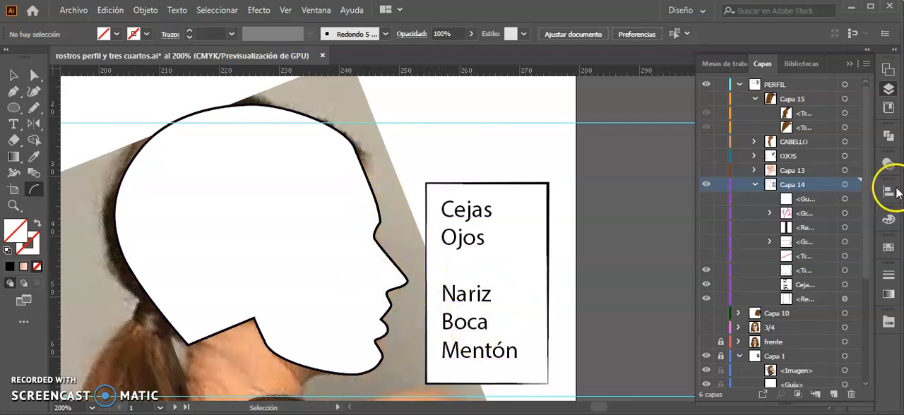
{"action": "left_click", "coordinate": [706, 185]}
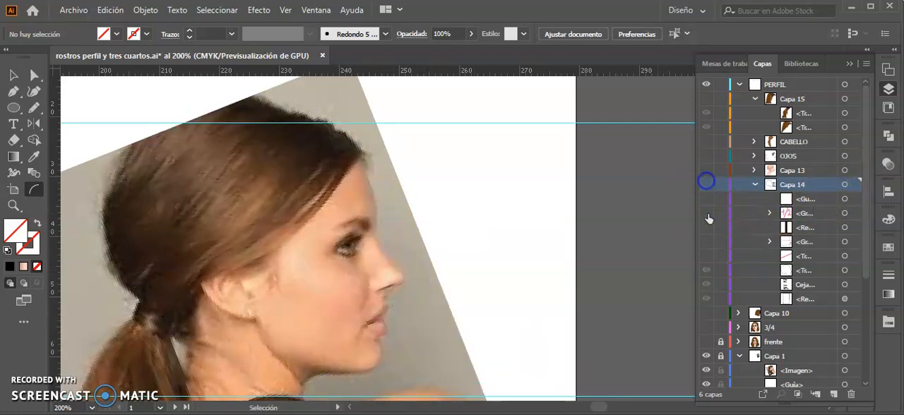
Step: Expand Capa 13 and show only its skin-coloured head shape over the profile photo
{"action": "left_click", "coordinate": [754, 170]}
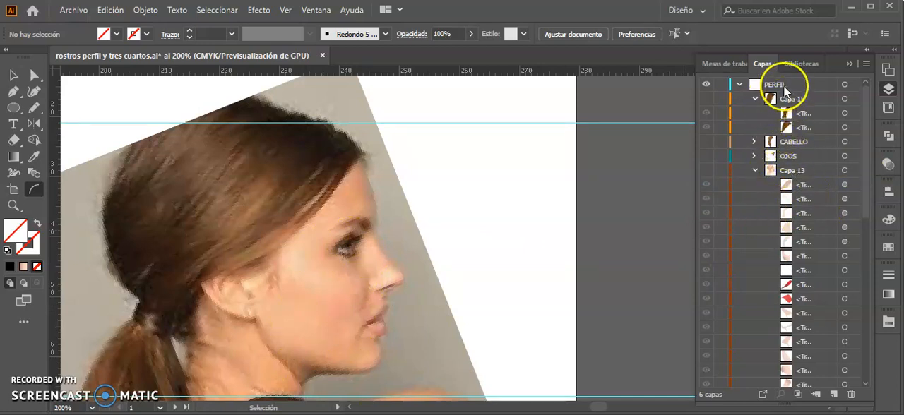
{"action": "scroll", "coordinate": [782, 222], "scroll_direction": "down", "scroll_amount": 5}
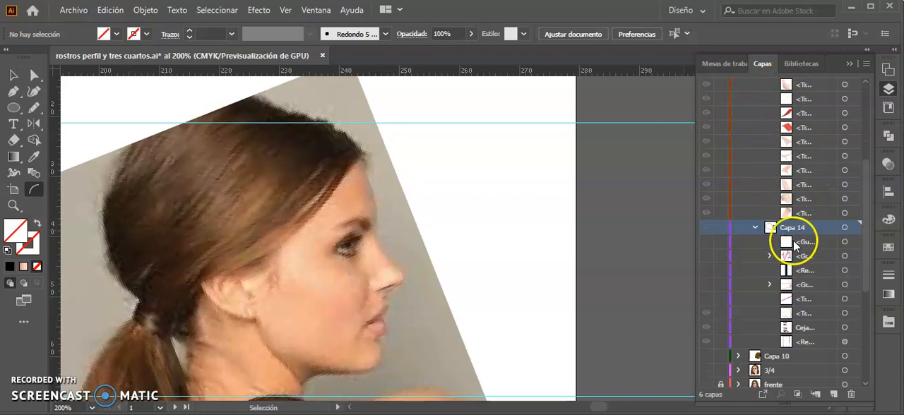
{"action": "scroll", "coordinate": [790, 240], "scroll_direction": "up", "scroll_amount": 3}
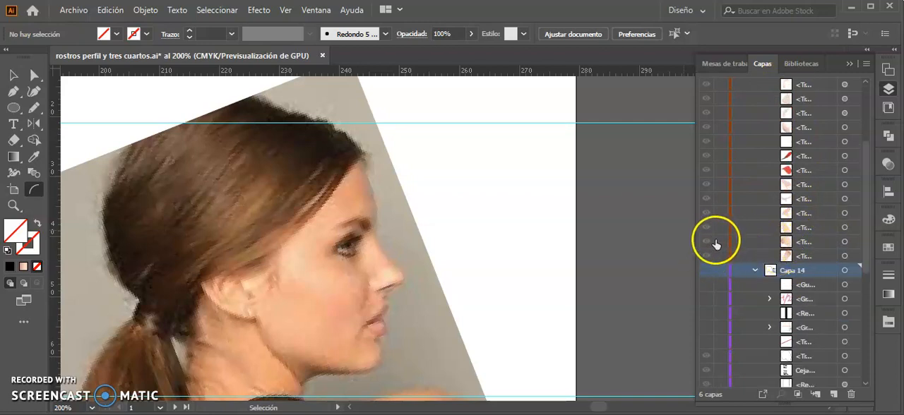
{"action": "scroll", "coordinate": [738, 236], "scroll_direction": "up", "scroll_amount": 10}
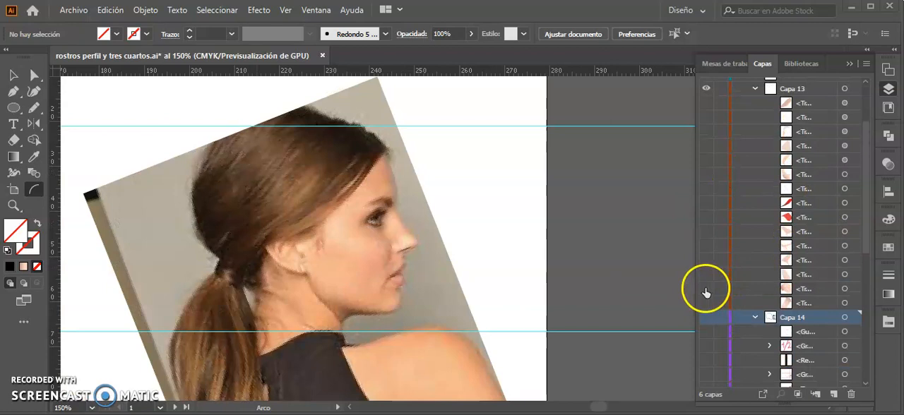
{"action": "left_click", "coordinate": [707, 289]}
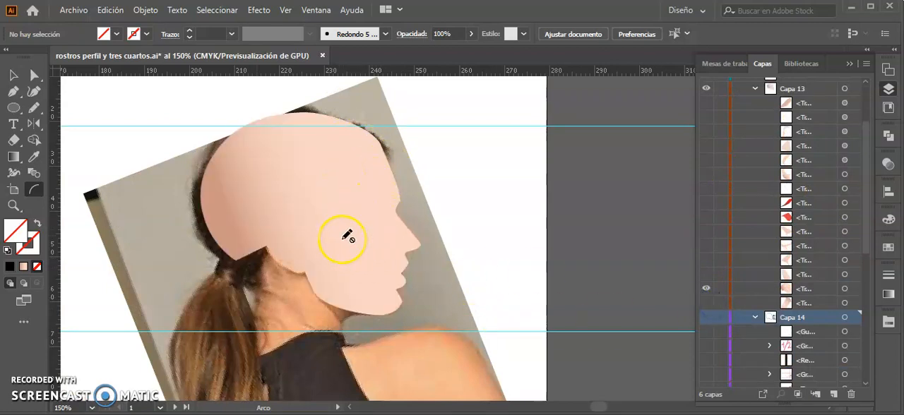
Step: Inspect the head shape's linear gradient with the Gradient tool and show the neck shape in Capa 13
{"action": "left_click", "coordinate": [13, 157]}
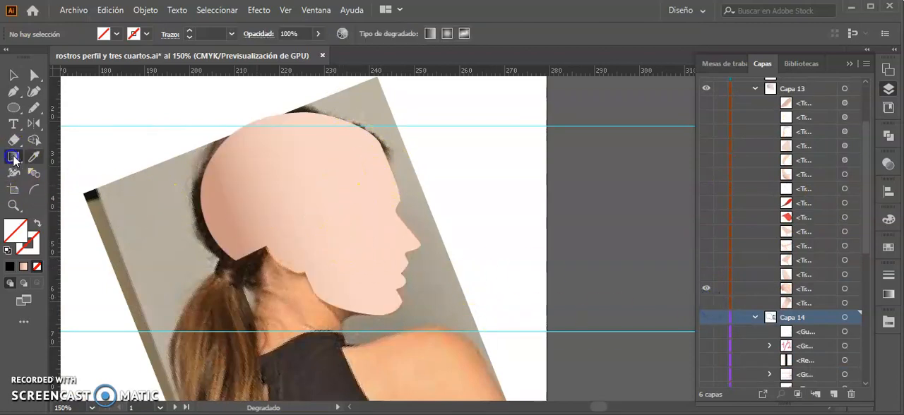
{"action": "left_click", "coordinate": [330, 241]}
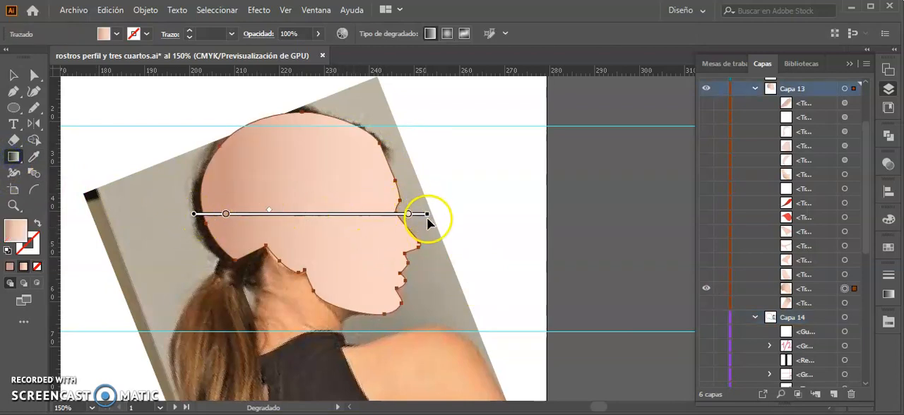
{"action": "left_click", "coordinate": [707, 303]}
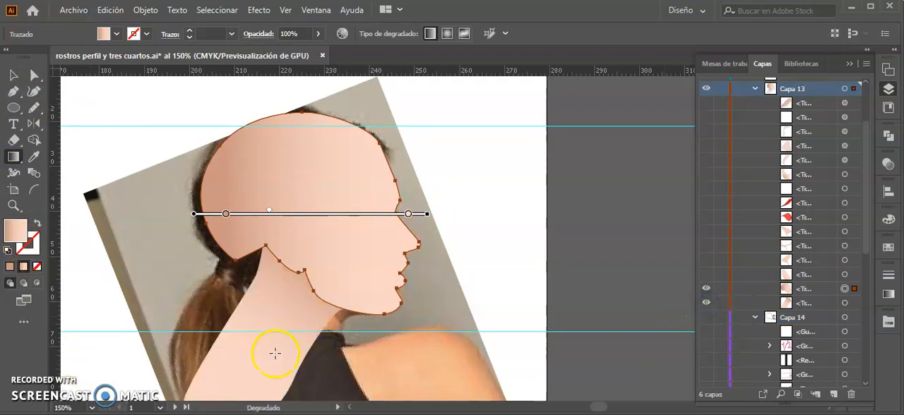
{"action": "key", "text": "v"}
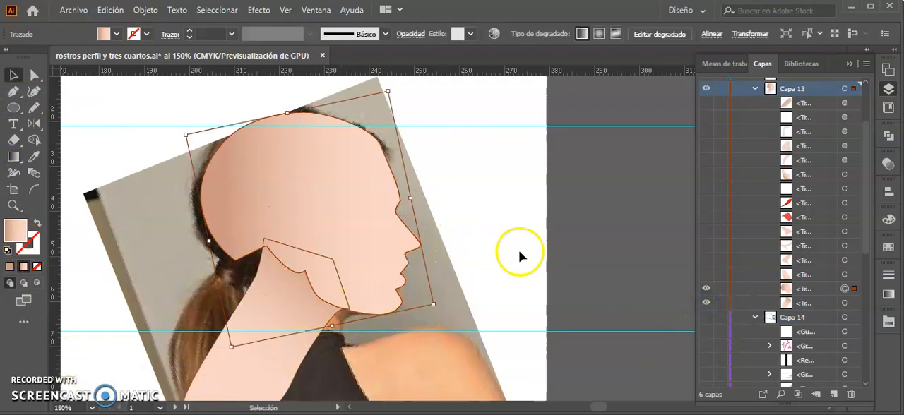
{"action": "left_click", "coordinate": [517, 246]}
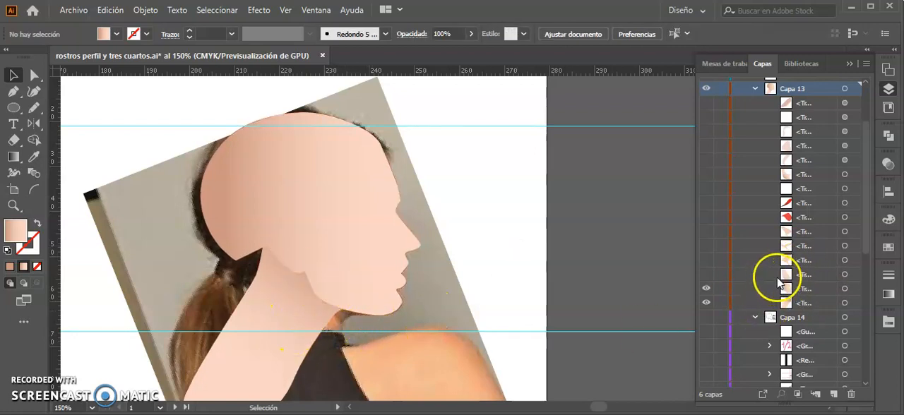
Step: Show the nose, eye-socket and mouth-area shading shapes in Capa 13, and select the nose and eye-socket shapes to check their fills
{"action": "left_click", "coordinate": [706, 275]}
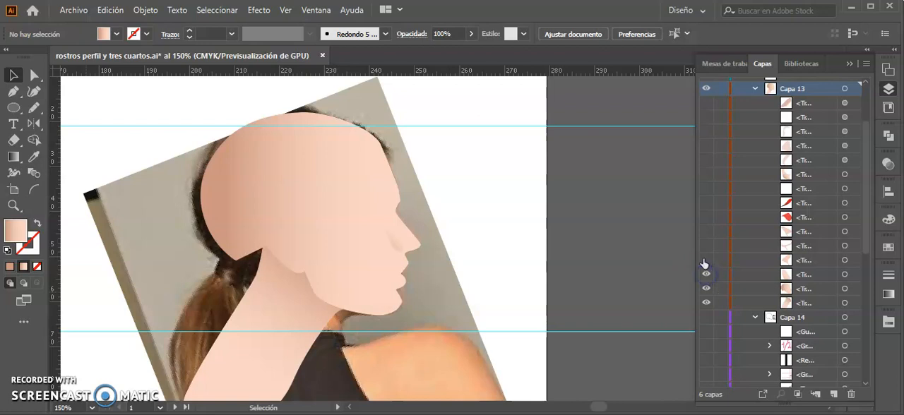
{"action": "left_click", "coordinate": [399, 240]}
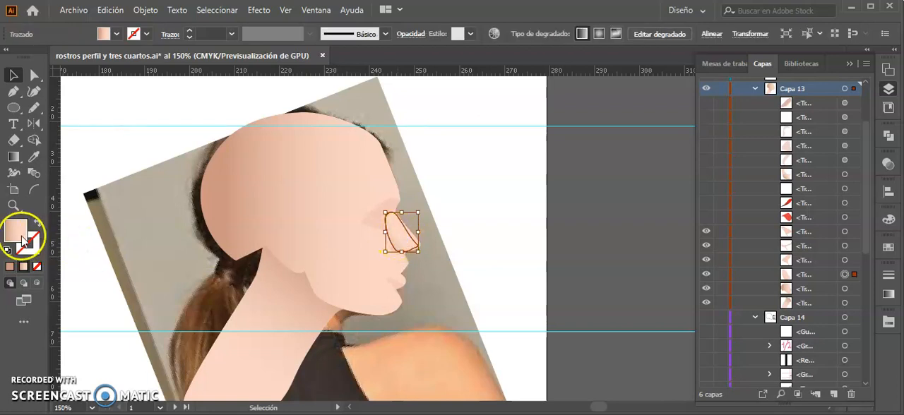
{"action": "left_click", "coordinate": [371, 225]}
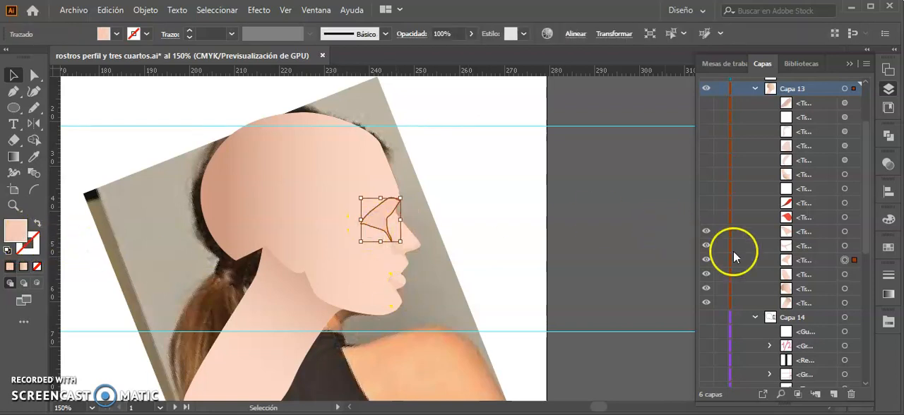
Step: Show the red lower-lip and upper-lip shapes in Capa 13
{"action": "left_click", "coordinate": [706, 218]}
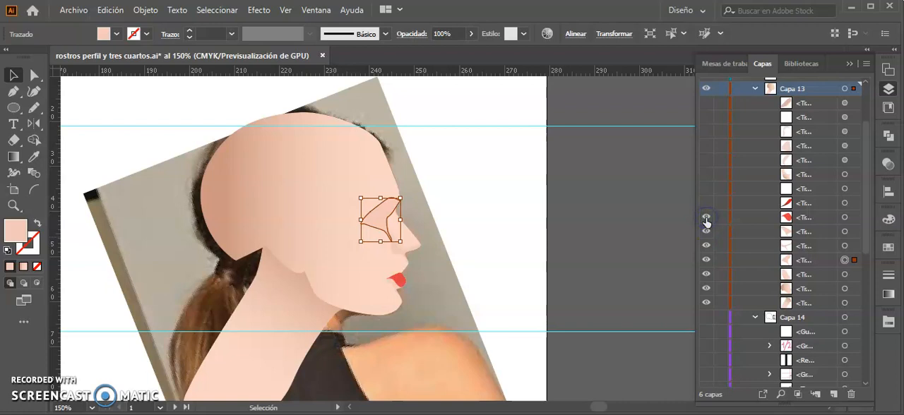
{"action": "key", "text": "ctrl+plus"}
{"action": "key", "text": "ctrl+plus"}
{"action": "scroll", "coordinate": [427, 275], "scroll_direction": "right", "scroll_amount": 4}
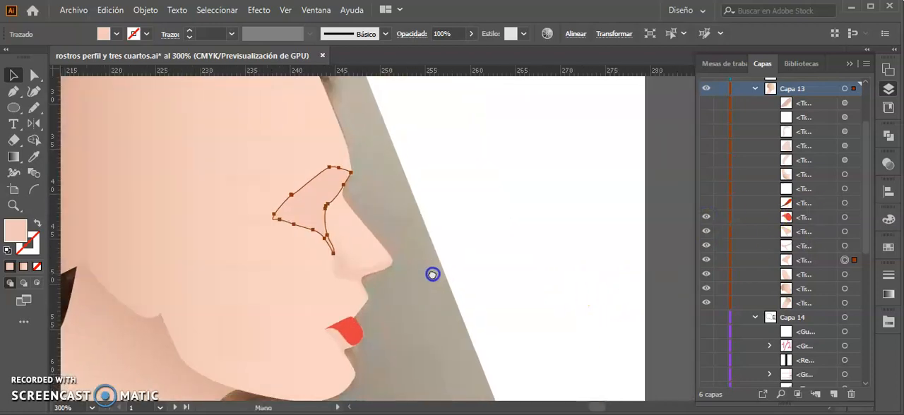
{"action": "left_click", "coordinate": [705, 204]}
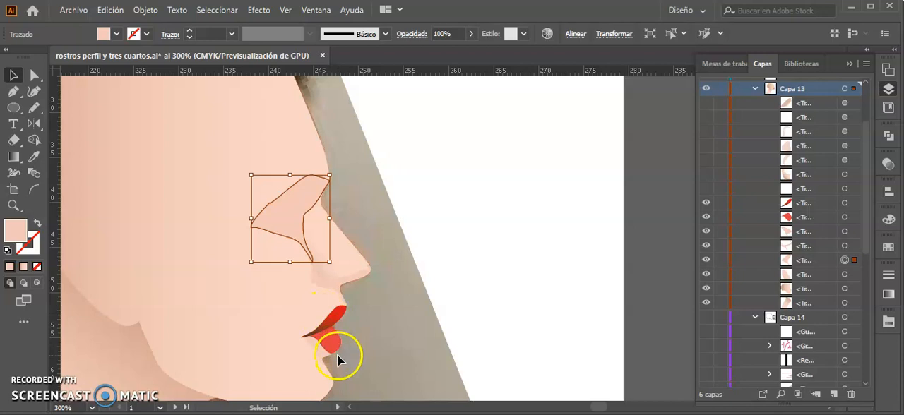
Step: Show the remaining cheek, ear, nose and forehead shading shapes in Capa 13
{"action": "scroll", "coordinate": [367, 236], "scroll_direction": "up", "scroll_amount": 1}
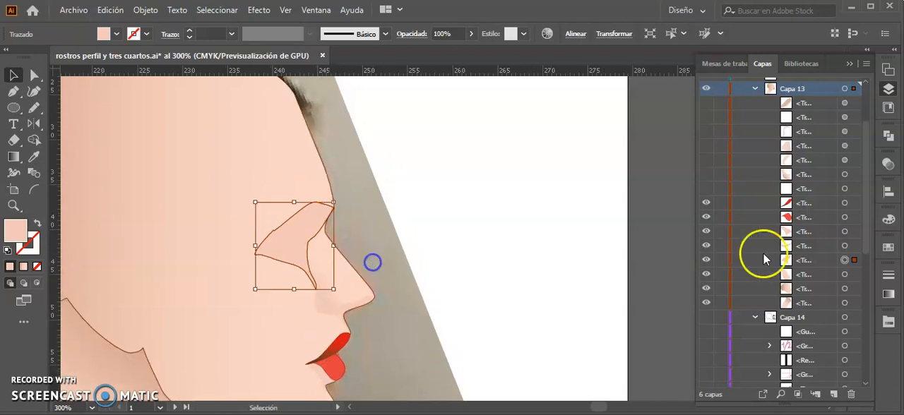
{"action": "left_click", "coordinate": [706, 189]}
{"action": "left_click", "coordinate": [707, 173]}
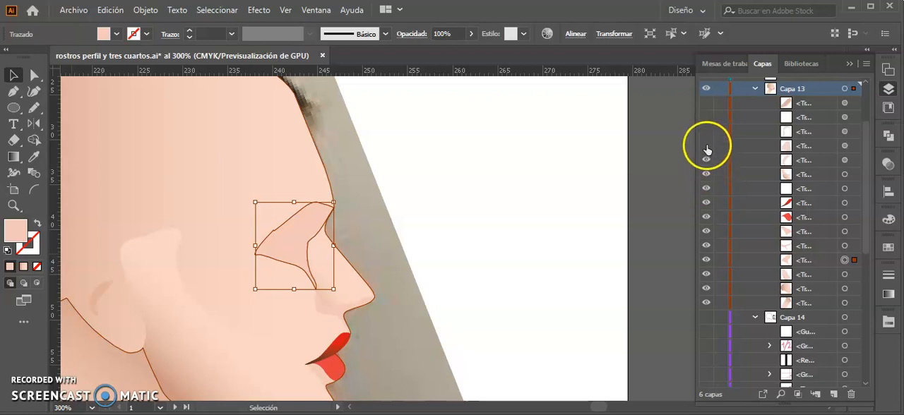
{"action": "left_click", "coordinate": [707, 104]}
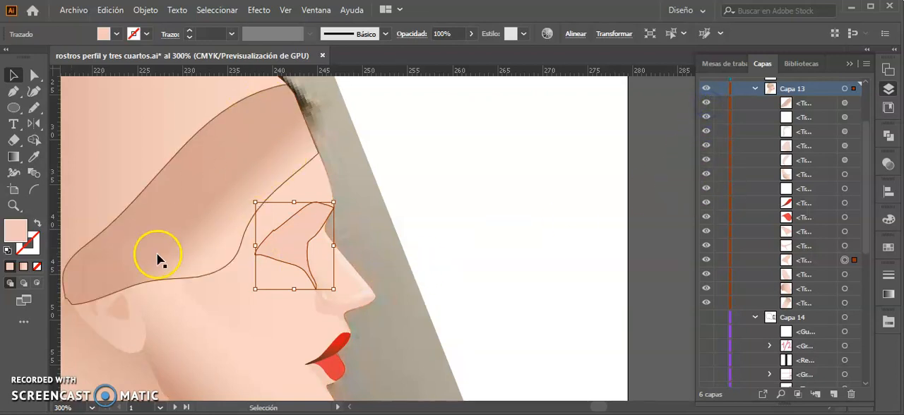
Step: Hide the forehead shading shape in Capa 13 and clear the selection
{"action": "left_click", "coordinate": [707, 103]}
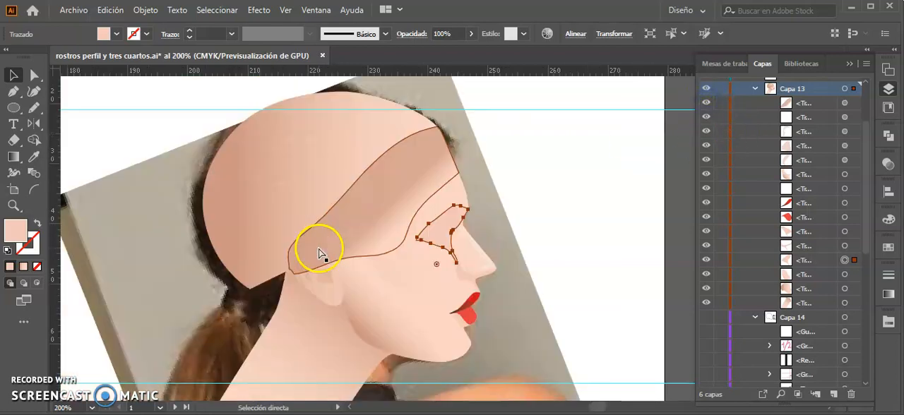
{"action": "key", "text": "ctrl+minus"}
{"action": "left_click", "coordinate": [706, 103]}
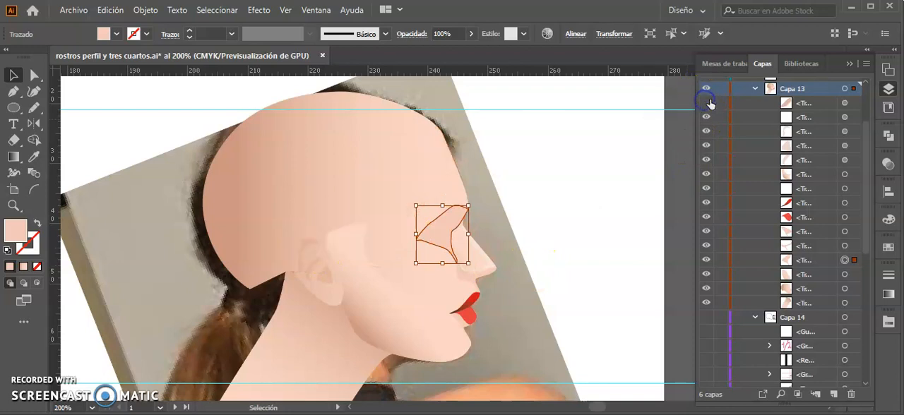
{"action": "left_click", "coordinate": [645, 231]}
Step: Expand and show the OJOS layer, and hide the eye group, the NARIZ group and the ear outline inside it
{"action": "left_click_drag", "start_coordinate": [864, 233], "coordinate": [864, 184]}
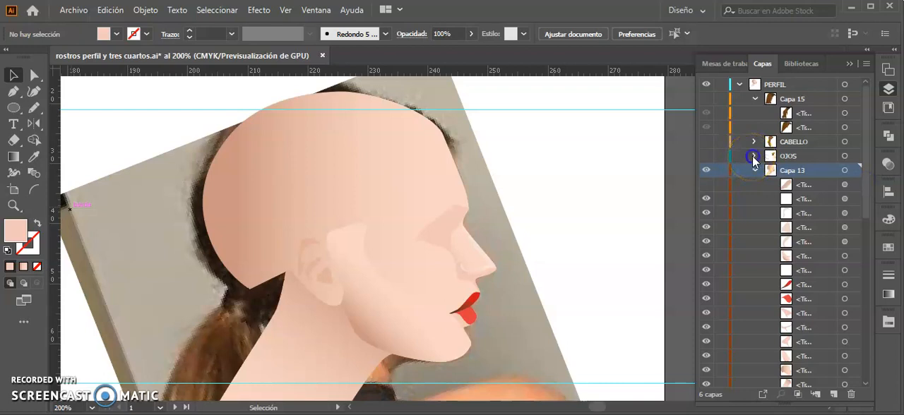
{"action": "left_click", "coordinate": [754, 157]}
{"action": "left_click", "coordinate": [706, 155]}
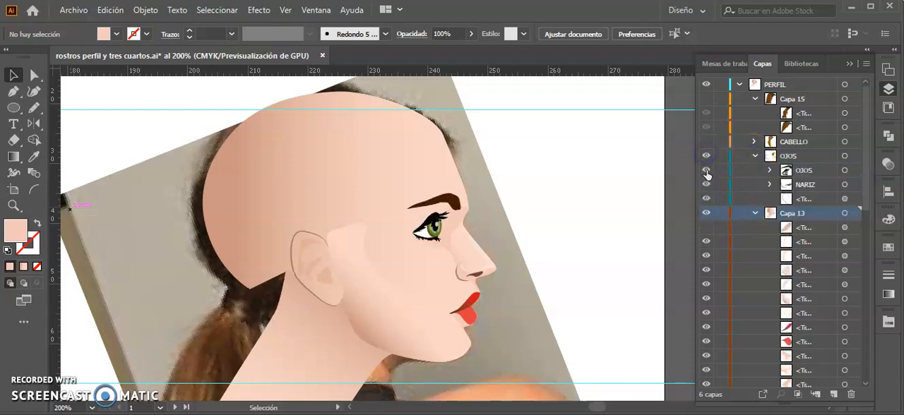
{"action": "left_click", "coordinate": [706, 198]}
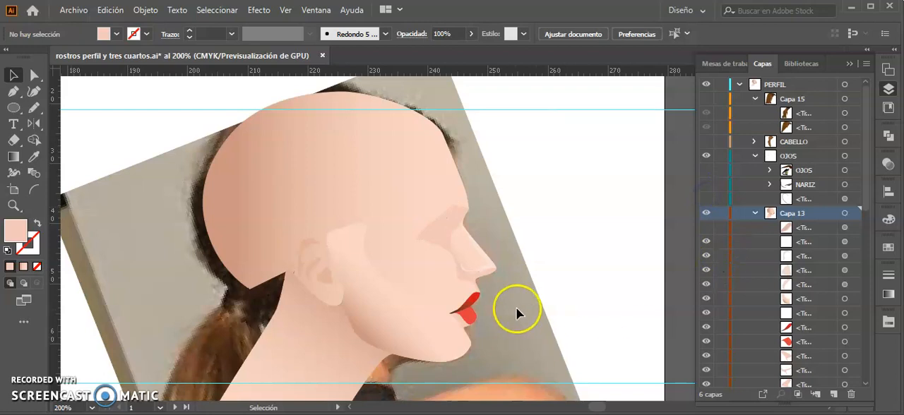
Step: Expand the OJOS group inside the OJOS layer and show its eye and eyebrow artwork up close
{"action": "key", "text": "ctrl+plus"}
{"action": "key", "text": "ctrl+plus"}
{"action": "key", "text": "ctrl+plus"}
{"action": "key", "text": "ctrl+plus"}
{"action": "key", "text": "ctrl+plus"}
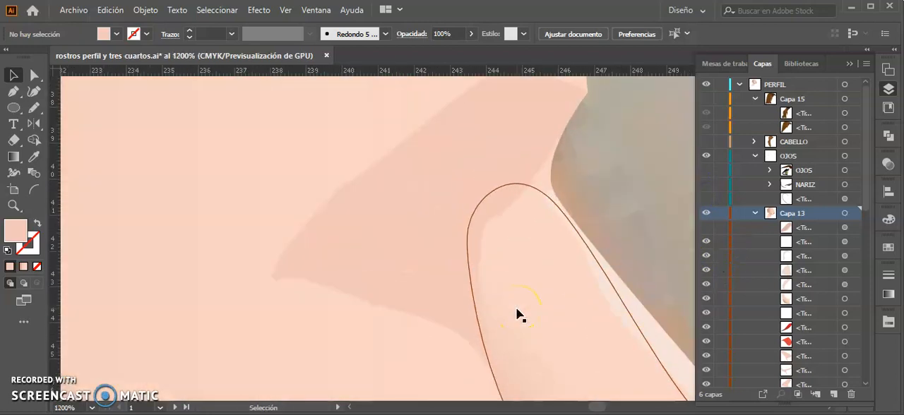
{"action": "key", "text": "ctrl+minus"}
{"action": "left_click_drag", "start_coordinate": [548, 213], "coordinate": [357, 268]}
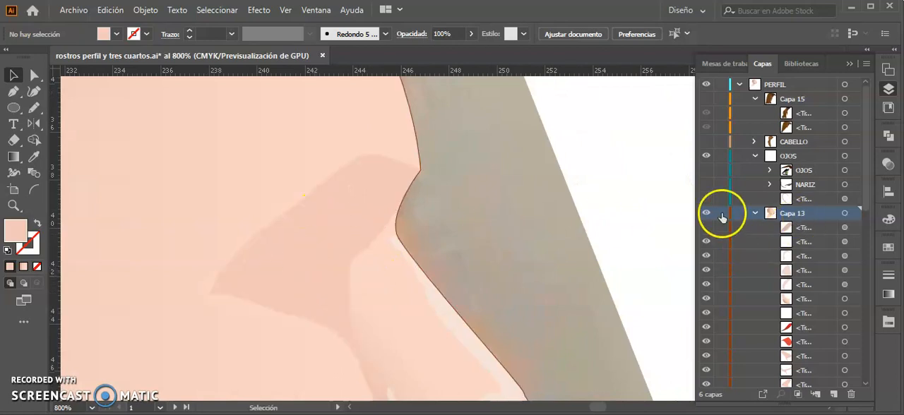
{"action": "left_click", "coordinate": [768, 171]}
{"action": "left_click", "coordinate": [707, 170]}
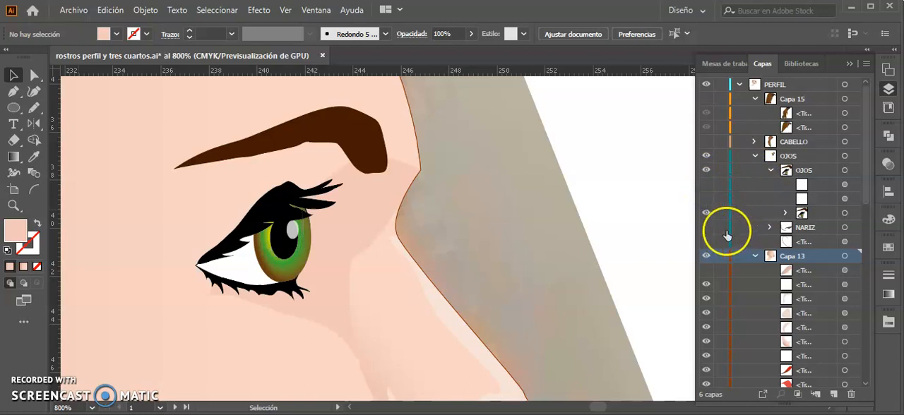
Step: Expand the nested eye groups, hide everything except the white eye shape, and select that shape to check its stroke profile
{"action": "left_click", "coordinate": [785, 212]}
{"action": "scroll", "coordinate": [826, 278], "scroll_direction": "down", "scroll_amount": 3}
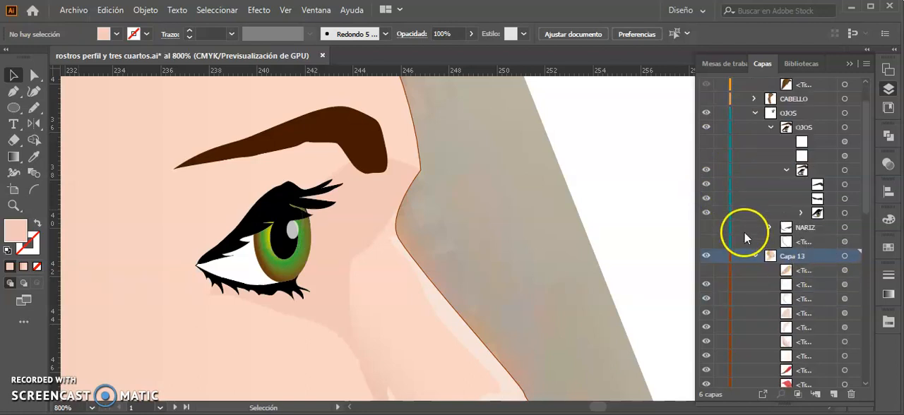
{"action": "left_click", "coordinate": [802, 212]}
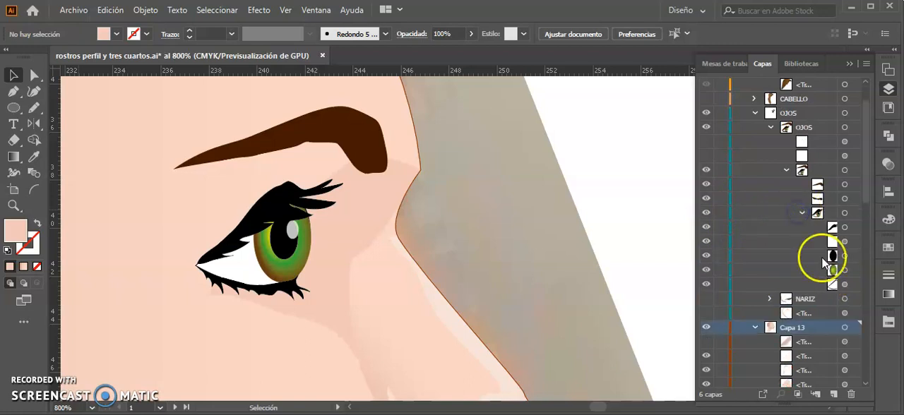
{"action": "left_click", "coordinate": [707, 270]}
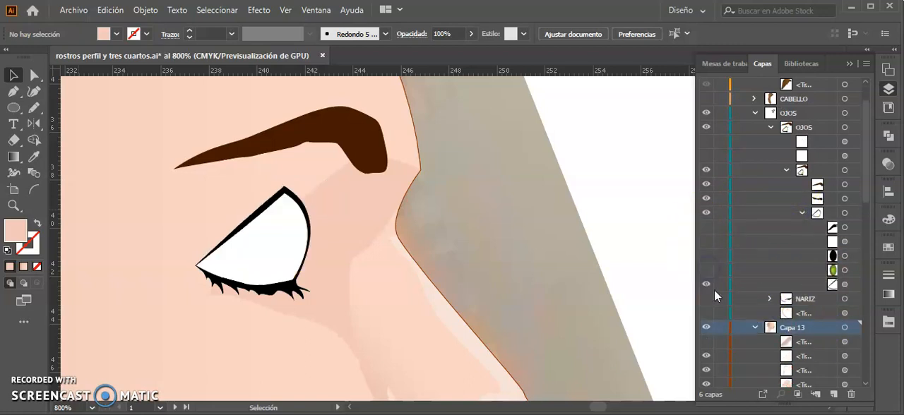
{"action": "left_click", "coordinate": [845, 284]}
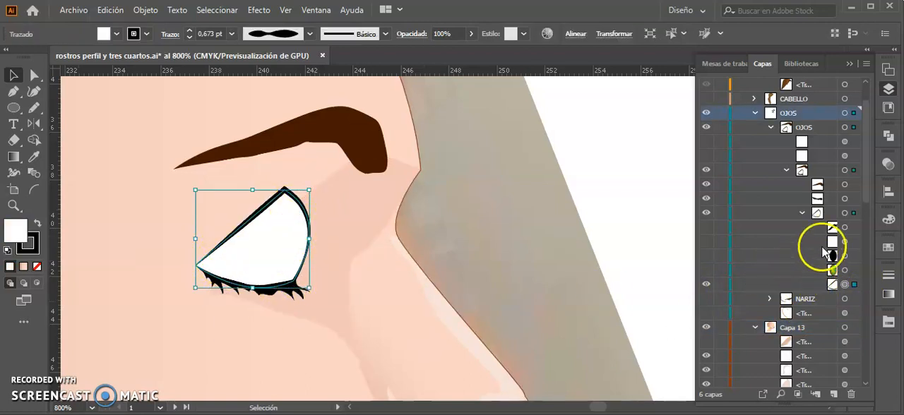
{"action": "left_click_drag", "start_coordinate": [707, 198], "coordinate": [707, 185]}
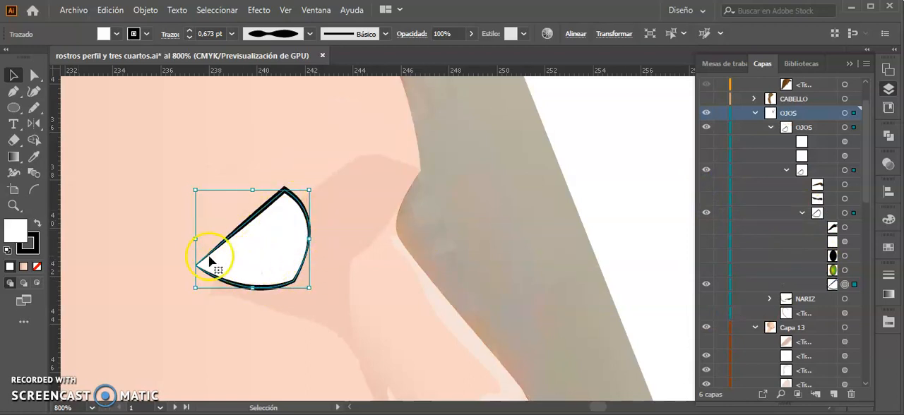
Step: Show the iris ellipse in the eye group and inspect its radial gradient with the Gradient tool
{"action": "left_click", "coordinate": [706, 271]}
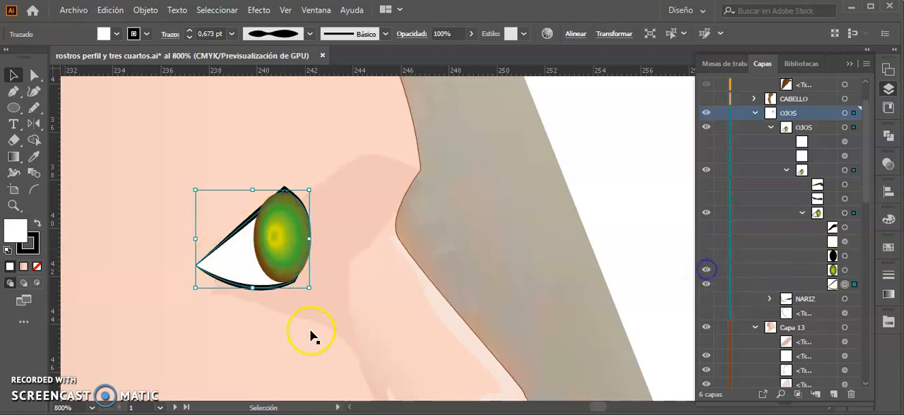
{"action": "left_click", "coordinate": [280, 237]}
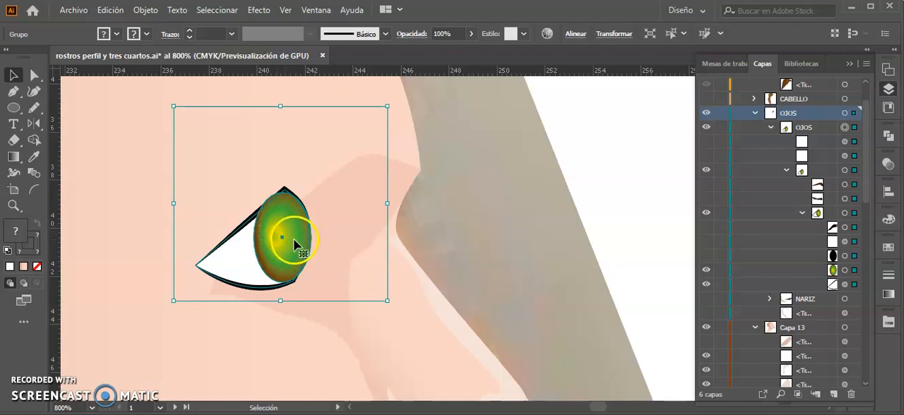
{"action": "left_click", "coordinate": [855, 272]}
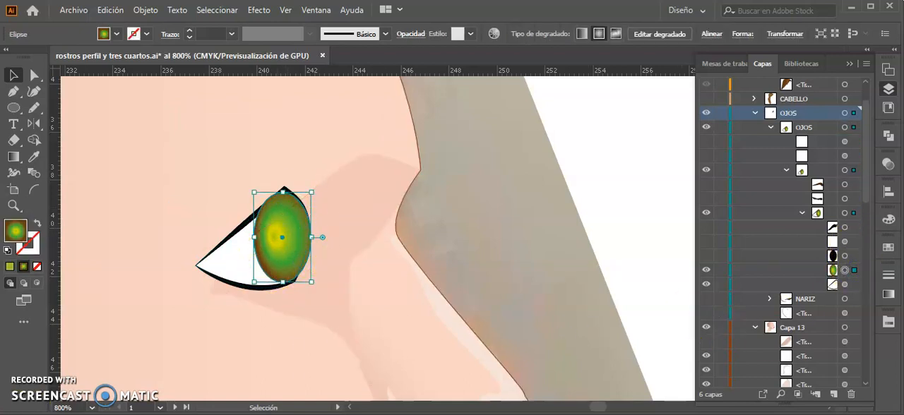
{"action": "key", "text": "ctrl+plus"}
{"action": "key", "text": "ctrl+plus"}
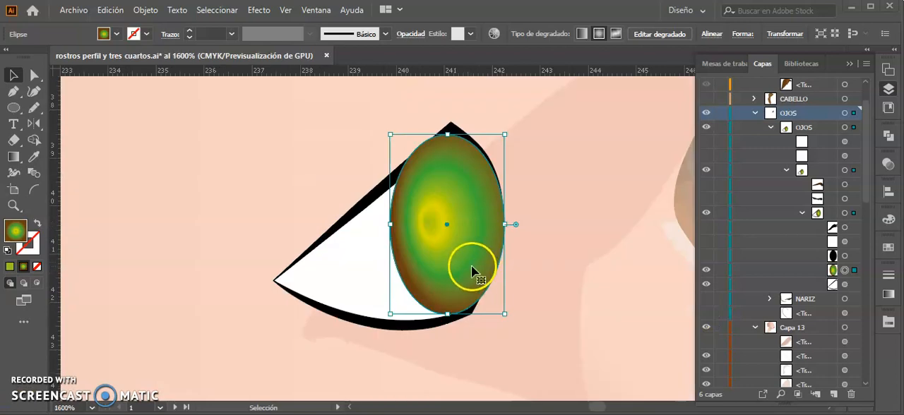
{"action": "key", "text": "g"}
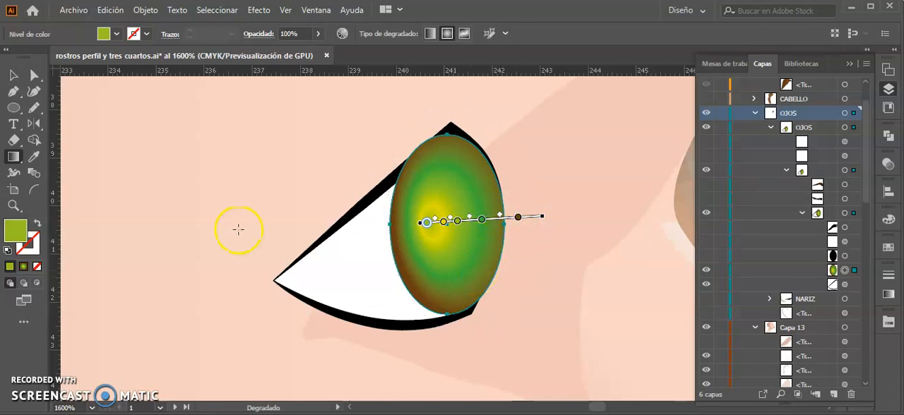
{"action": "left_click", "coordinate": [889, 295]}
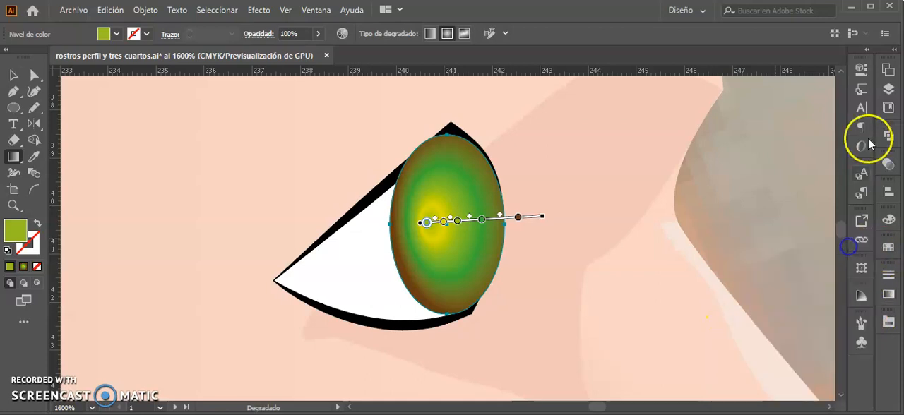
Step: Show the black pupil and the light reflections over the iris
{"action": "left_click", "coordinate": [889, 88]}
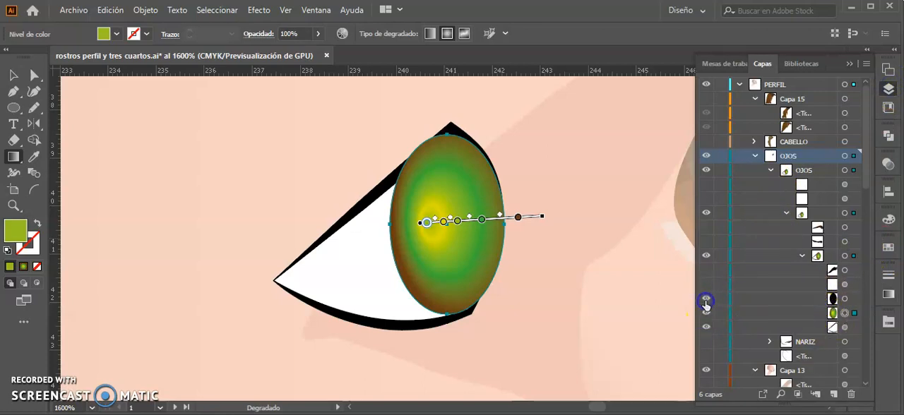
{"action": "left_click", "coordinate": [705, 300]}
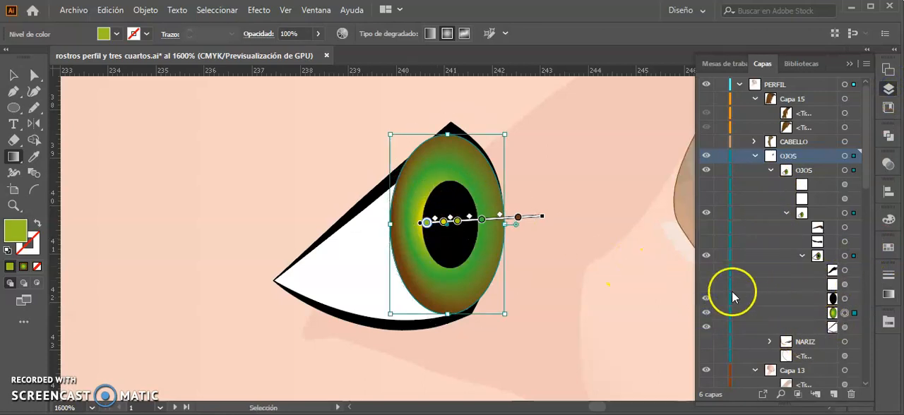
{"action": "left_click", "coordinate": [705, 284]}
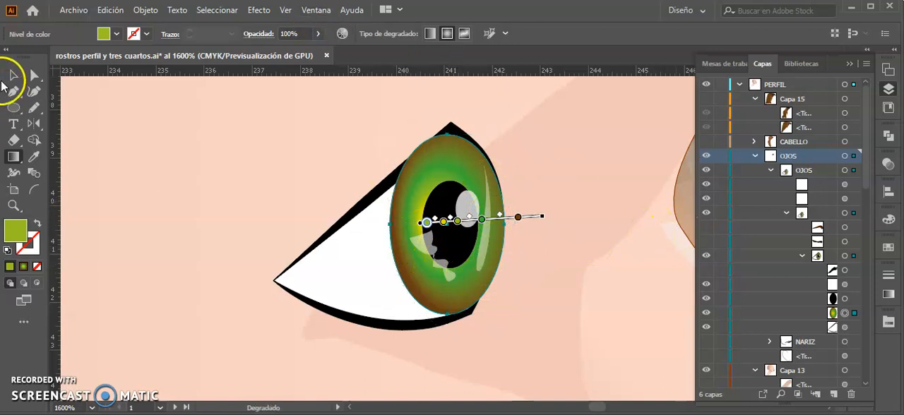
Step: Show the upper lashes, the lower lashes and the eyebrow to complete the eye
{"action": "left_click", "coordinate": [12, 76]}
{"action": "left_click", "coordinate": [447, 110]}
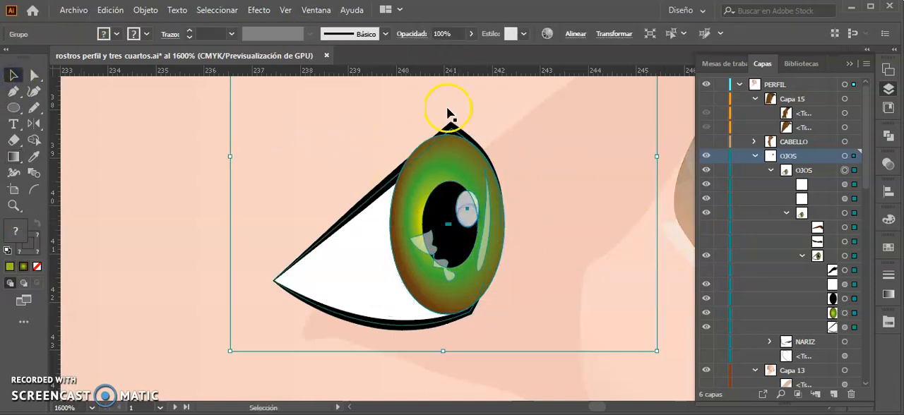
{"action": "left_click", "coordinate": [704, 271]}
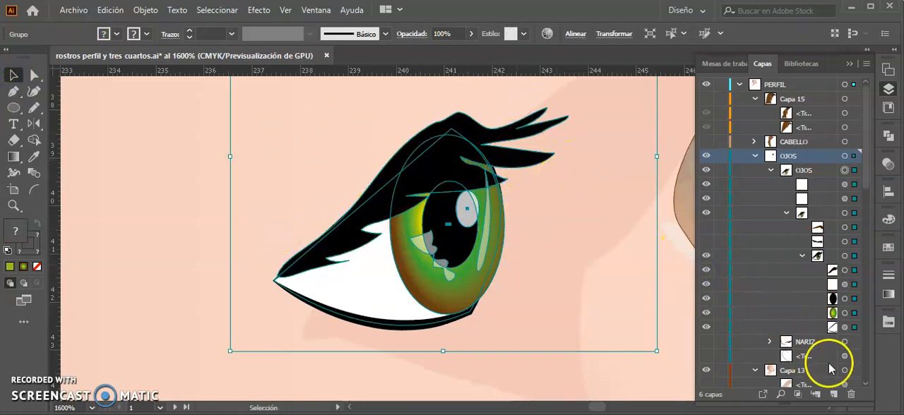
{"action": "left_click", "coordinate": [704, 242]}
{"action": "left_click", "coordinate": [705, 227]}
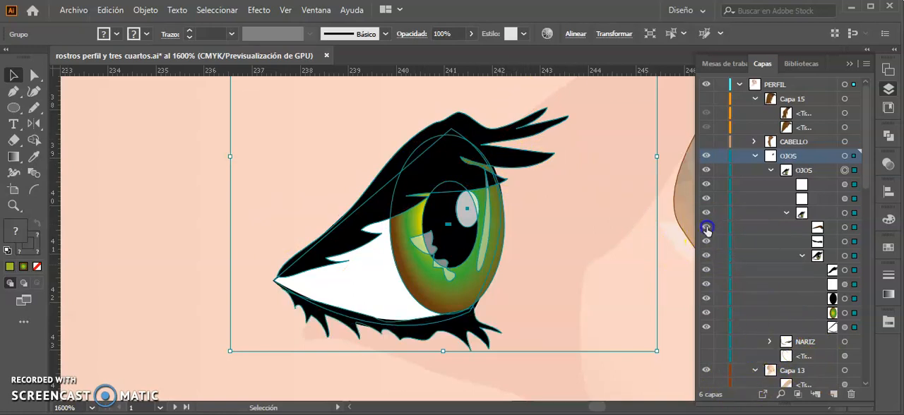
{"action": "key", "text": "ctrl+minus"}
{"action": "key", "text": "ctrl+minus"}
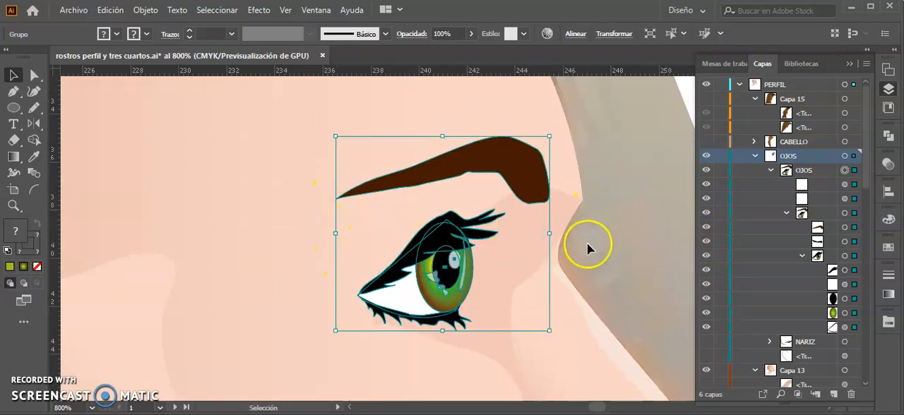
Step: Hide and show the skin layer Capa 13 to compare the eye with the reference photo, and clear the selection
{"action": "key", "text": "ctrl+minus"}
{"action": "key", "text": "ctrl+minus"}
{"action": "key", "text": "ctrl+minus"}
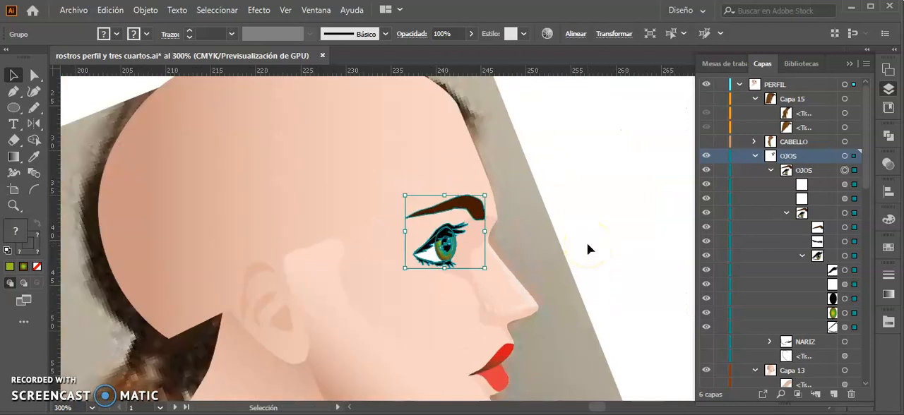
{"action": "scroll", "coordinate": [791, 252], "scroll_direction": "down", "scroll_amount": 3}
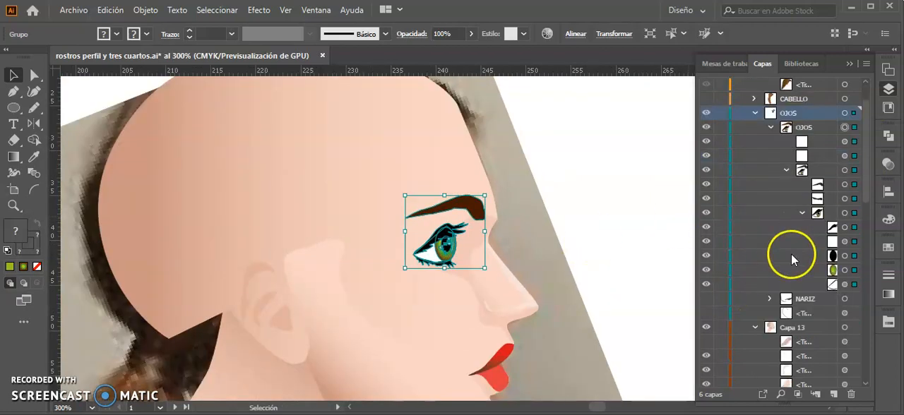
{"action": "left_click", "coordinate": [707, 327]}
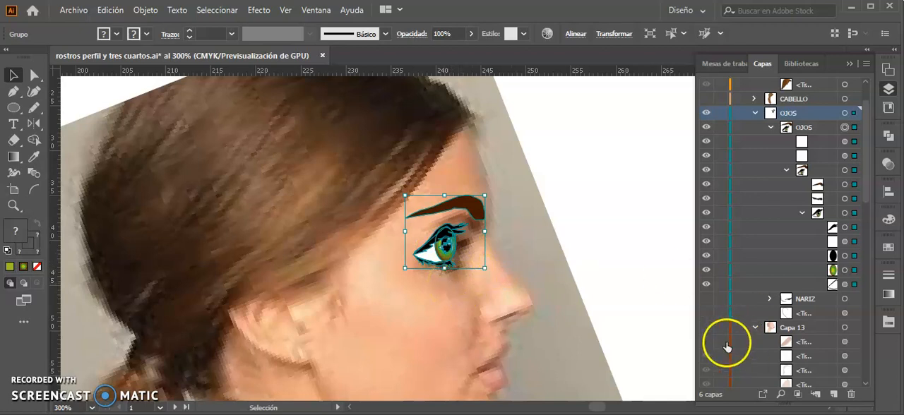
{"action": "left_click", "coordinate": [706, 329]}
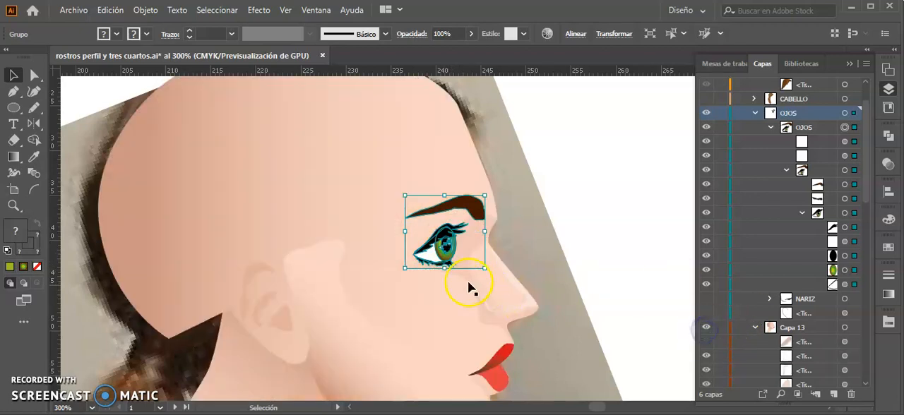
{"action": "left_click", "coordinate": [557, 236]}
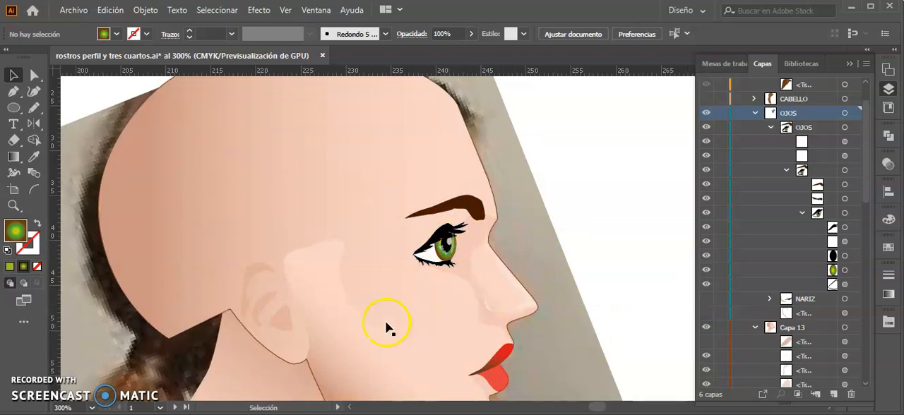
Step: Select the white eye shape inside the OJOS group and isolate it for editing on its own
{"action": "left_click", "coordinate": [433, 263]}
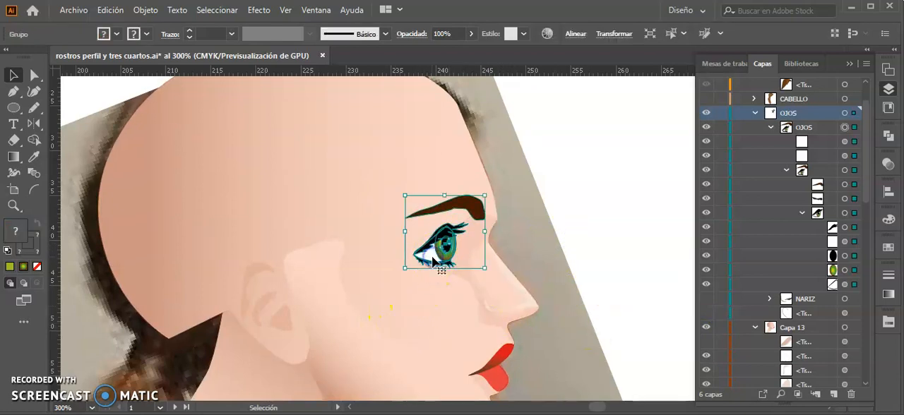
{"action": "left_click", "coordinate": [845, 284]}
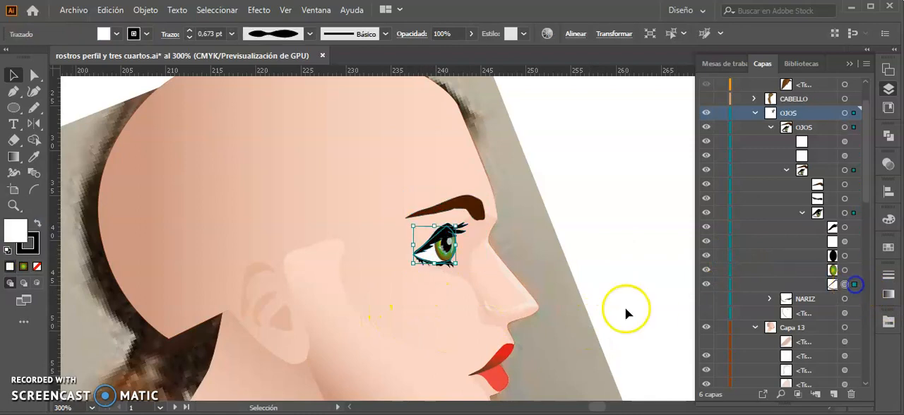
{"action": "key", "text": "ctrl+plus"}
{"action": "key", "text": "ctrl+plus"}
{"action": "key", "text": "ctrl+plus"}
{"action": "key", "text": "ctrl+plus"}
{"action": "key", "text": "ctrl+plus"}
{"action": "key", "text": "ctrl+plus"}
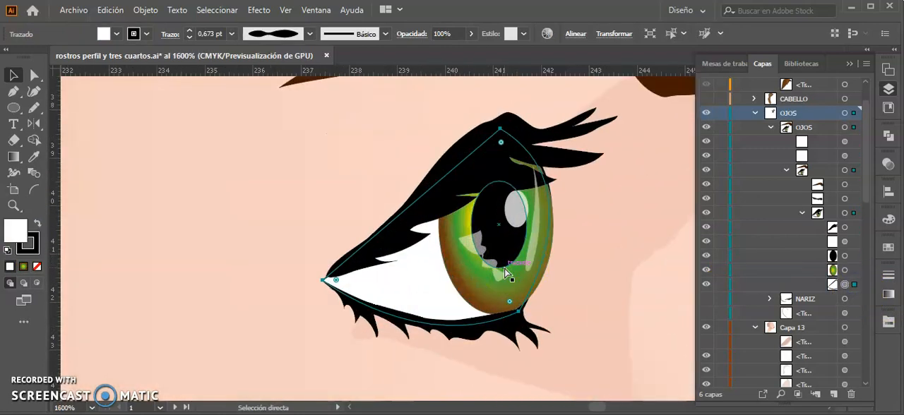
{"action": "double_click", "coordinate": [430, 353]}
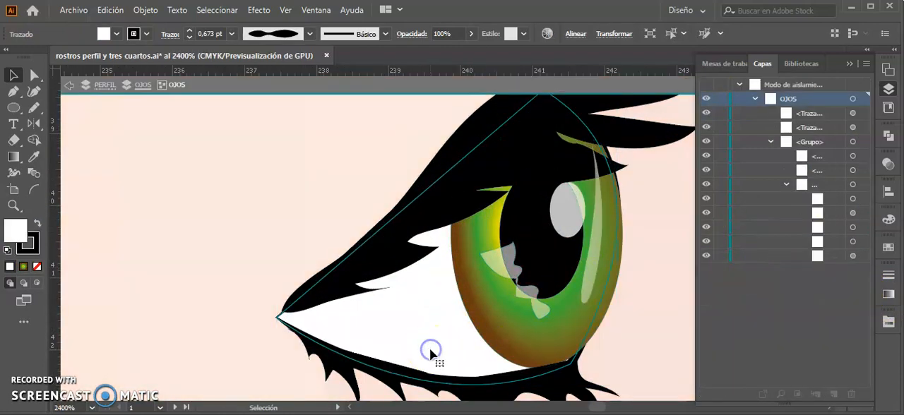
{"action": "left_click", "coordinate": [386, 323]}
{"action": "double_click", "coordinate": [282, 322]}
{"action": "double_click", "coordinate": [283, 321]}
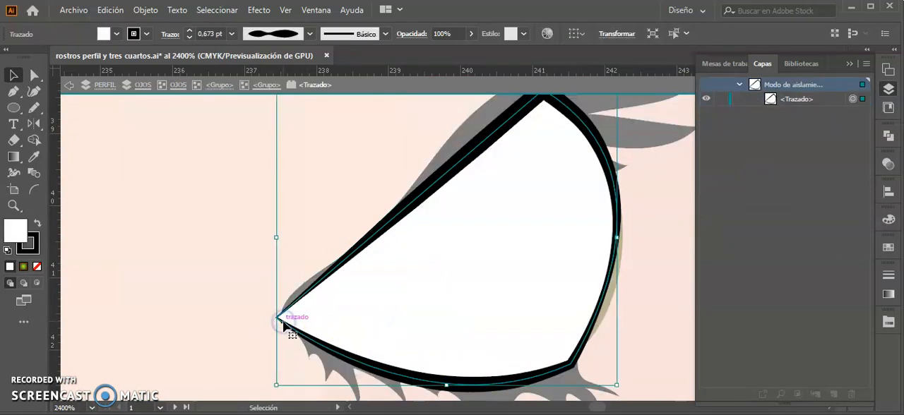
Step: Fill the isolated eye white with a linear gradient and remove the intermediate stops, keeping the first green and the brown one
{"action": "key", "text": "g"}
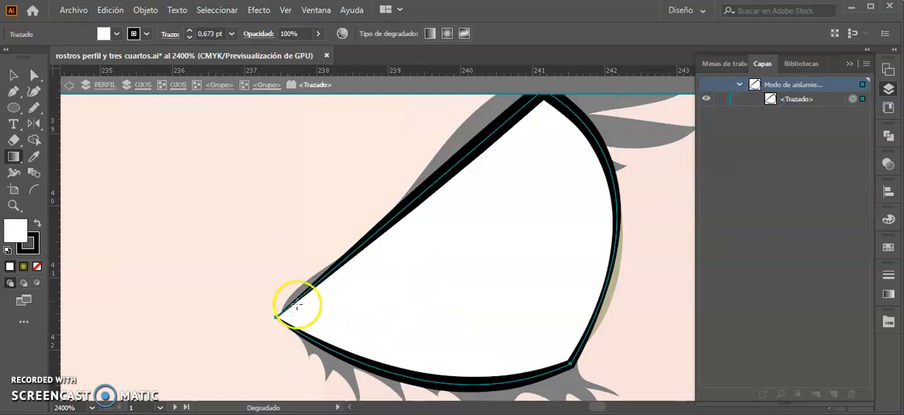
{"action": "left_click", "coordinate": [400, 312]}
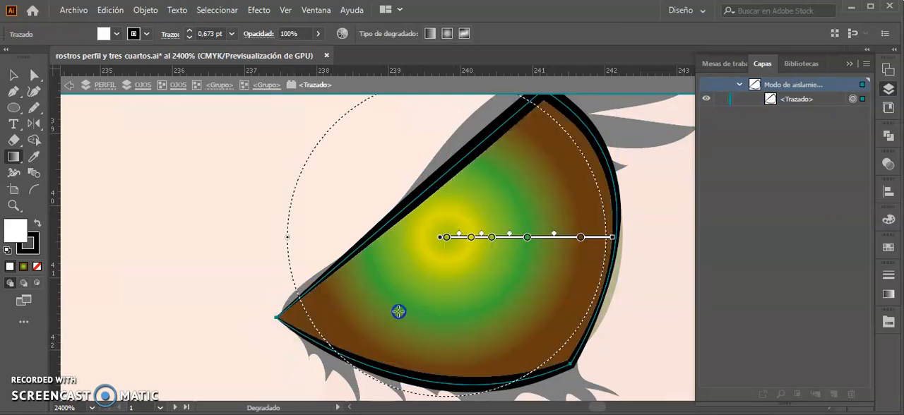
{"action": "left_click", "coordinate": [888, 295]}
{"action": "left_click", "coordinate": [789, 268]}
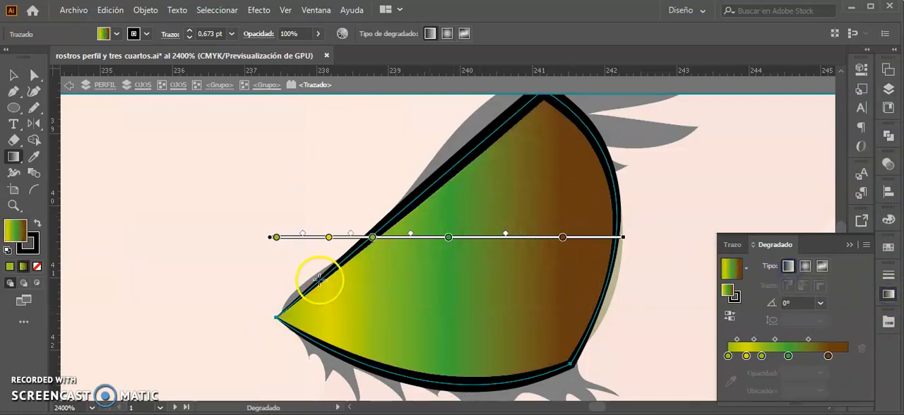
{"action": "left_click_drag", "start_coordinate": [746, 356], "coordinate": [748, 376]}
{"action": "left_click_drag", "start_coordinate": [788, 356], "coordinate": [795, 374]}
Step: Recolour the gradient of the eye white, setting the brown stop to white and the green stop to light grey
{"action": "left_click", "coordinate": [828, 357]}
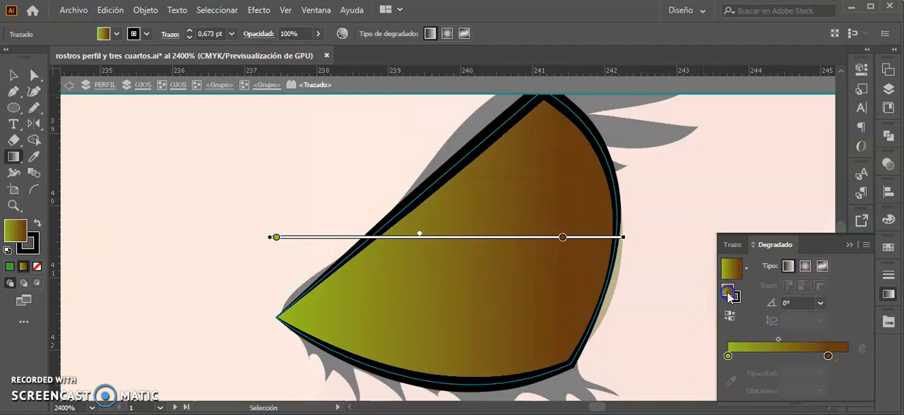
{"action": "left_click", "coordinate": [729, 357]}
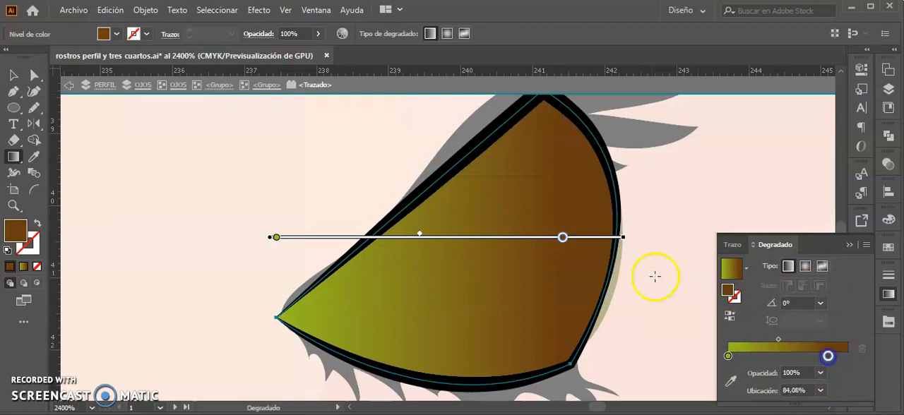
{"action": "double_click", "coordinate": [828, 356]}
{"action": "left_click", "coordinate": [692, 223]}
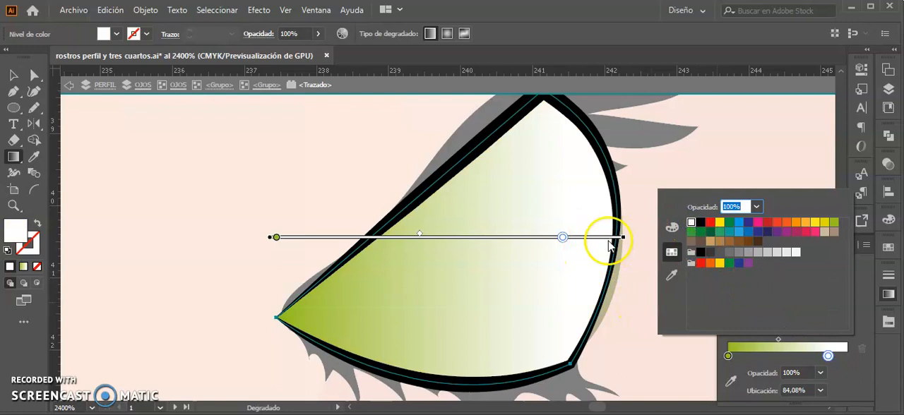
{"action": "double_click", "coordinate": [728, 356]}
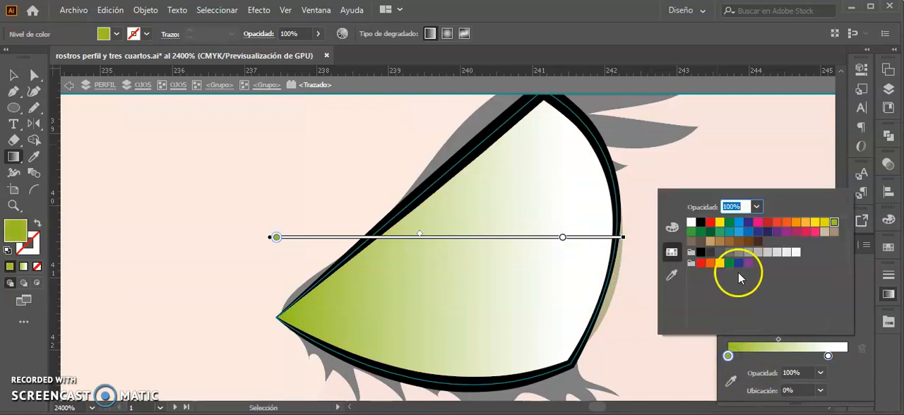
{"action": "left_click", "coordinate": [786, 255]}
{"action": "left_click", "coordinate": [777, 253]}
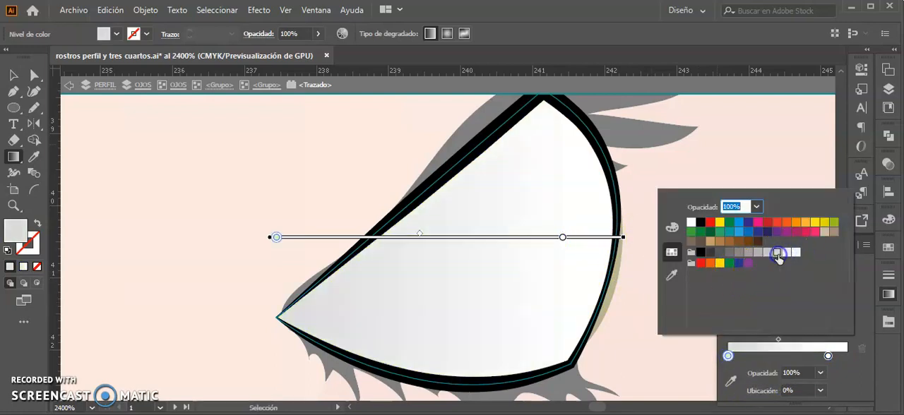
Step: Tilt the eye white's gradient to about 13.5°, move the white stop to about 22.5%, and leave isolation mode
{"action": "left_click", "coordinate": [398, 239]}
{"action": "mouse_move", "coordinate": [359, 237]}
{"action": "left_mouse_down"}
{"action": "mouse_move", "coordinate": [561, 239]}
{"action": "mouse_move", "coordinate": [465, 238]}
{"action": "left_mouse_up"}
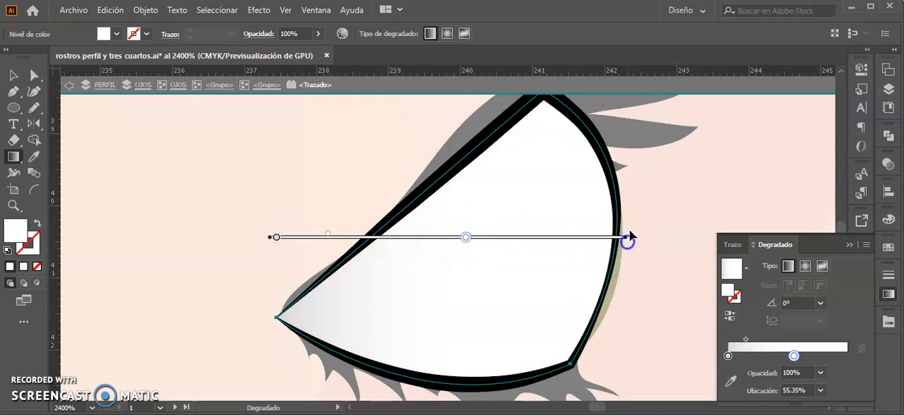
{"action": "left_click_drag", "start_coordinate": [630, 237], "coordinate": [579, 163]}
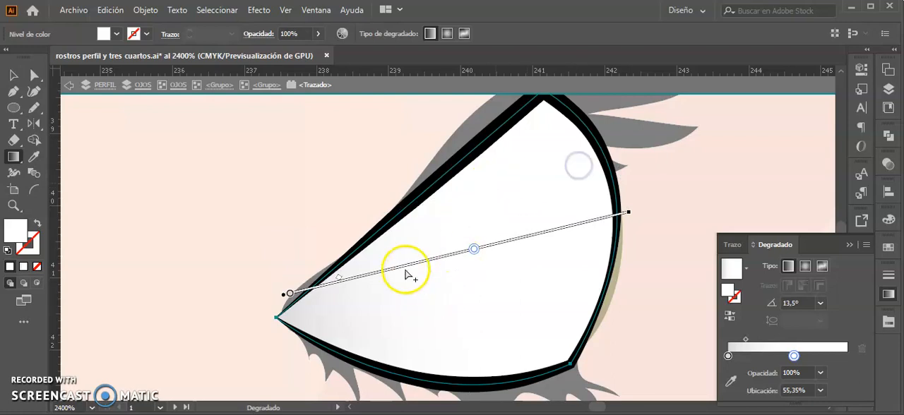
{"action": "left_click_drag", "start_coordinate": [473, 249], "coordinate": [433, 267]}
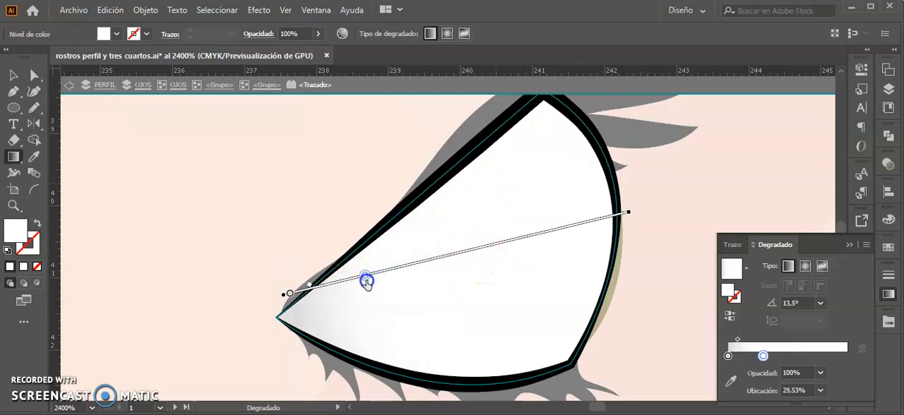
{"action": "key", "text": "v"}
{"action": "key", "text": "ctrl+minus"}
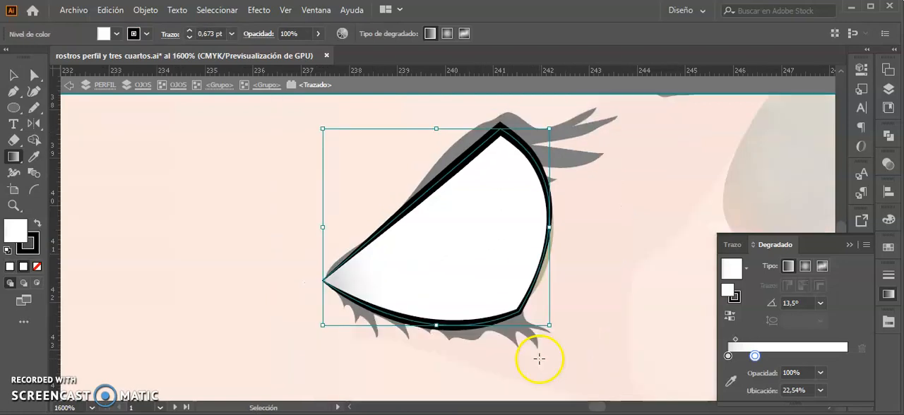
{"action": "double_click", "coordinate": [625, 244]}
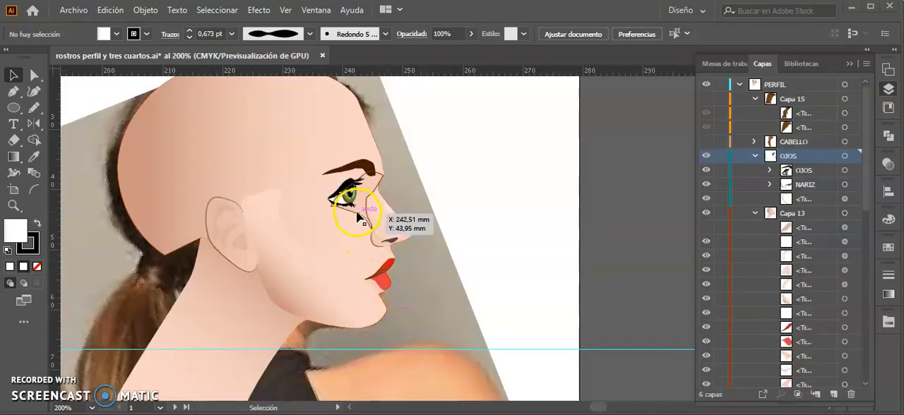
Step: Isolate the NARIZ group, select the curved nostril-wing line and check its stroke width profile
{"action": "left_click", "coordinate": [414, 259]}
{"action": "key", "text": "z"}
{"action": "left_click_drag", "start_coordinate": [344, 212], "coordinate": [625, 332]}
{"action": "left_click_drag", "start_coordinate": [541, 344], "coordinate": [463, 305]}
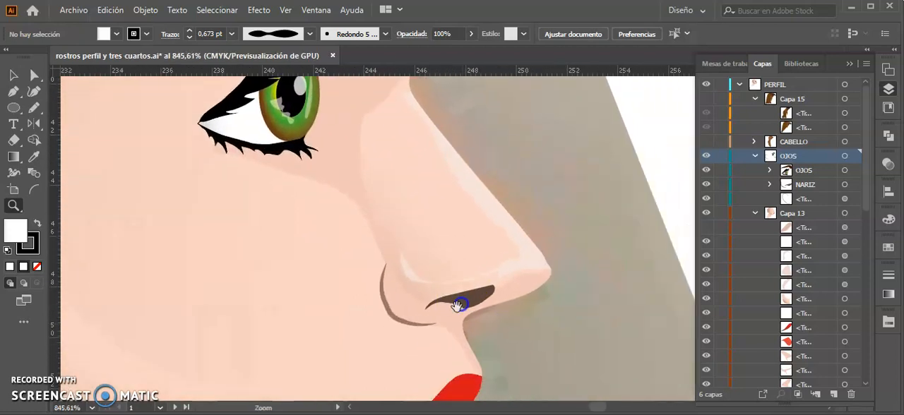
{"action": "key", "text": "v"}
{"action": "left_click", "coordinate": [393, 319]}
{"action": "double_click", "coordinate": [394, 319]}
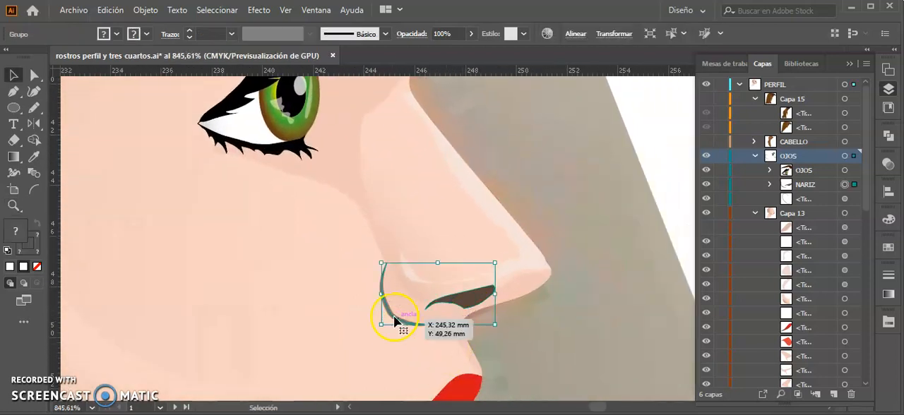
{"action": "left_click", "coordinate": [395, 321]}
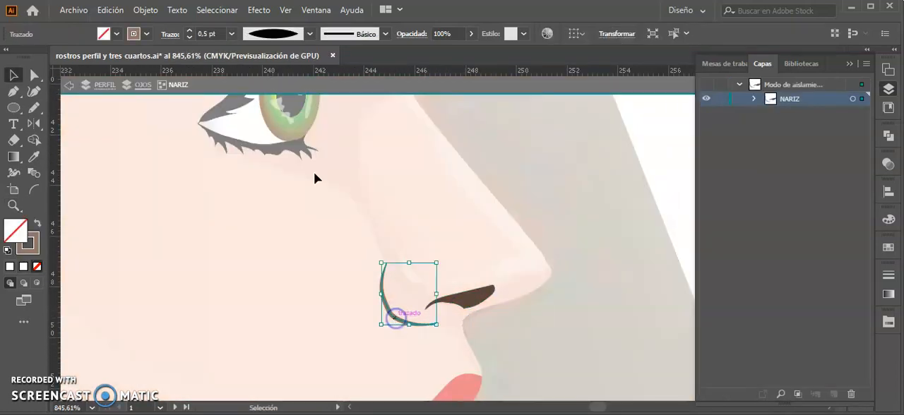
{"action": "left_click", "coordinate": [310, 34]}
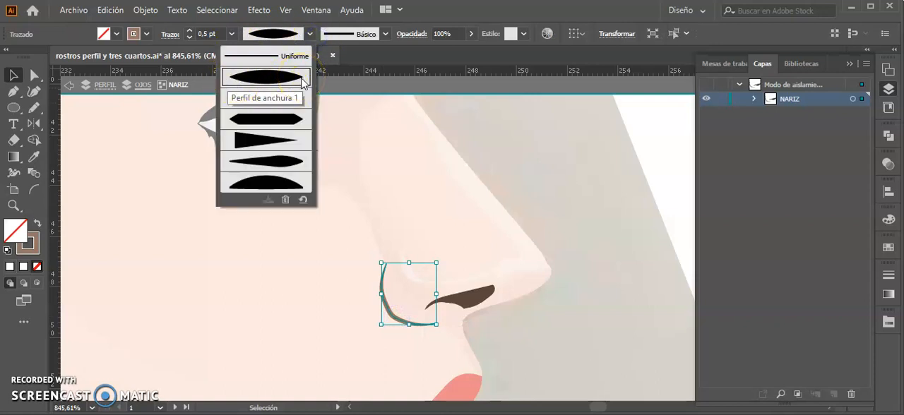
Step: Select the dark nostril shape to check its fill, and leave the NARIZ group
{"action": "left_click", "coordinate": [470, 290]}
{"action": "left_click", "coordinate": [436, 301]}
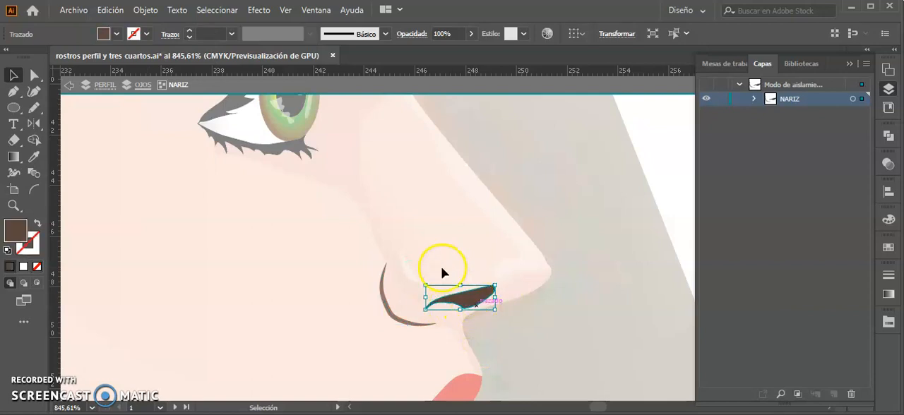
{"action": "double_click", "coordinate": [546, 228]}
Step: Select the nose highlight, the nose gradient shape and the shadow beside the eye in turn to examine their outlines and fills
{"action": "left_click", "coordinate": [512, 225]}
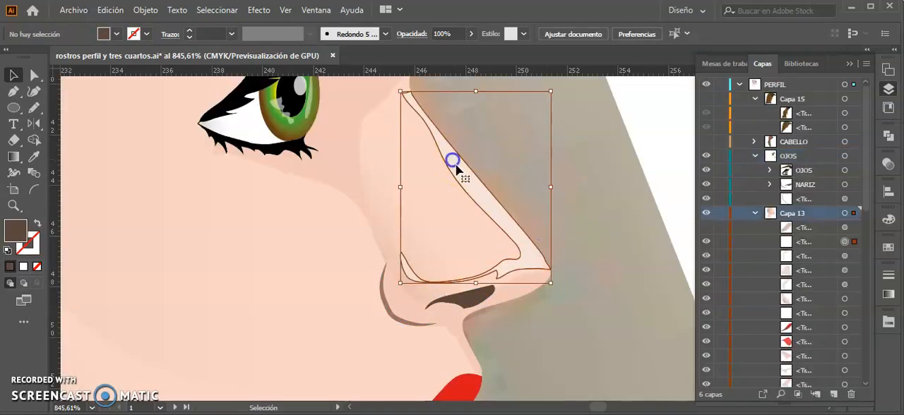
{"action": "left_click", "coordinate": [449, 147]}
{"action": "left_click", "coordinate": [525, 263]}
{"action": "left_click", "coordinate": [478, 272]}
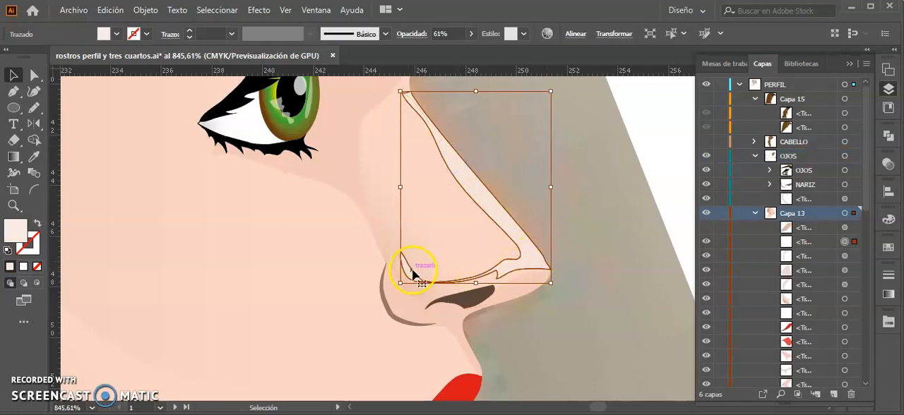
{"action": "left_click", "coordinate": [385, 235]}
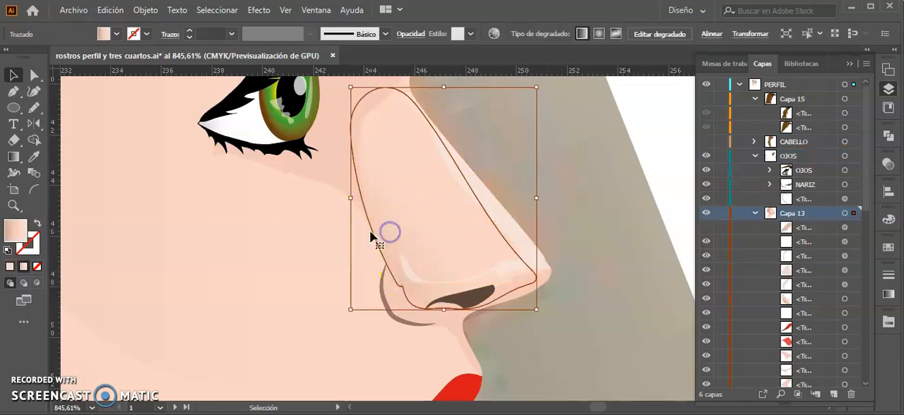
{"action": "left_click", "coordinate": [337, 167]}
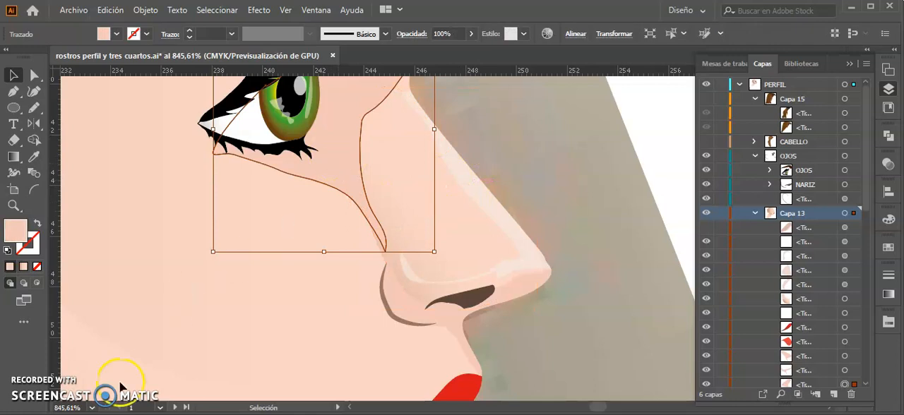
Step: Select the ear outline and the inner ear shadow to examine their stroke and fill, and clear the selection
{"action": "left_click", "coordinate": [276, 172]}
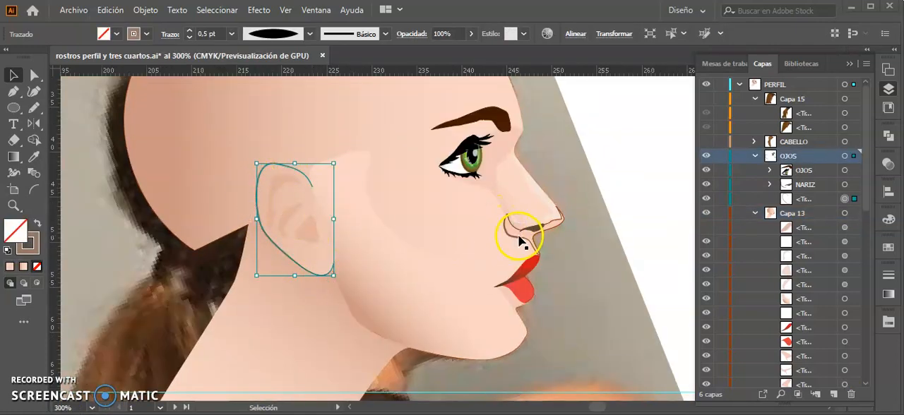
{"action": "left_click", "coordinate": [298, 222]}
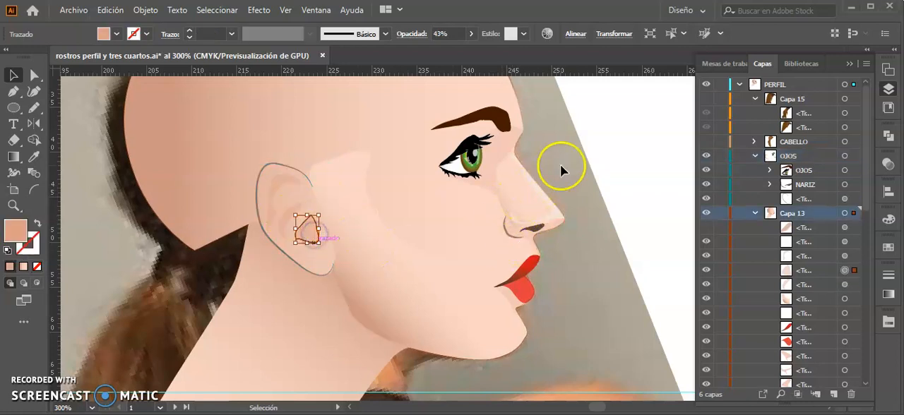
{"action": "left_click", "coordinate": [634, 166]}
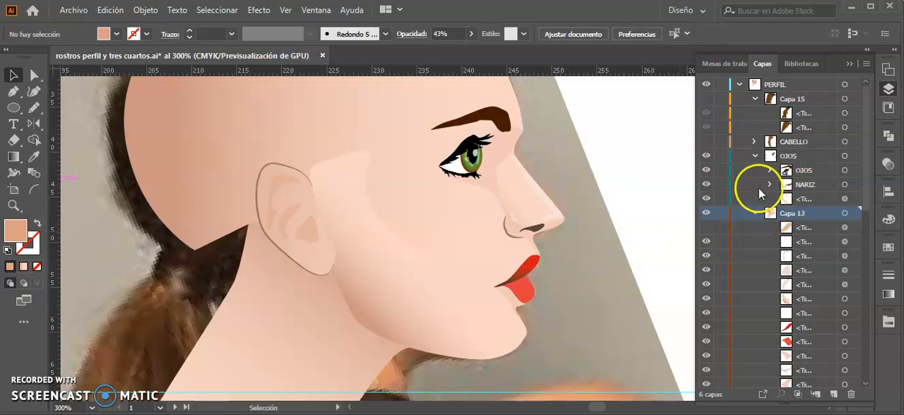
Step: Collapse the OJOS and Capa 13 layers, and show the 3/4 and frente face layers beside the profile
{"action": "left_click", "coordinate": [754, 155]}
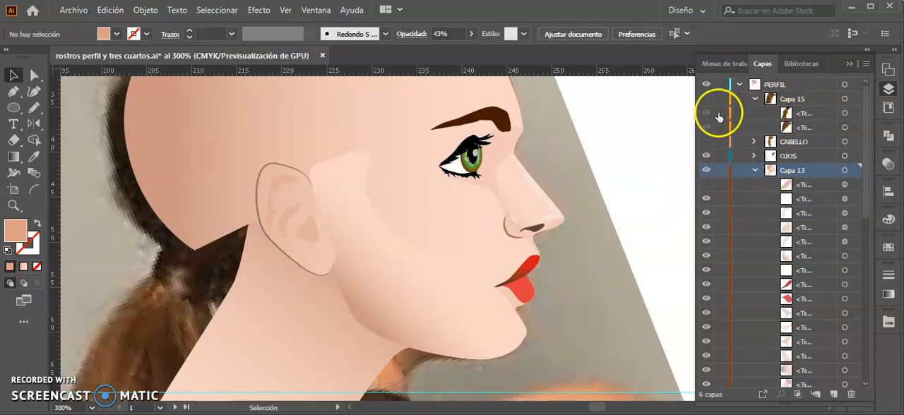
{"action": "key", "text": "ctrl+minus"}
{"action": "key", "text": "ctrl+minus"}
{"action": "key", "text": "ctrl+minus"}
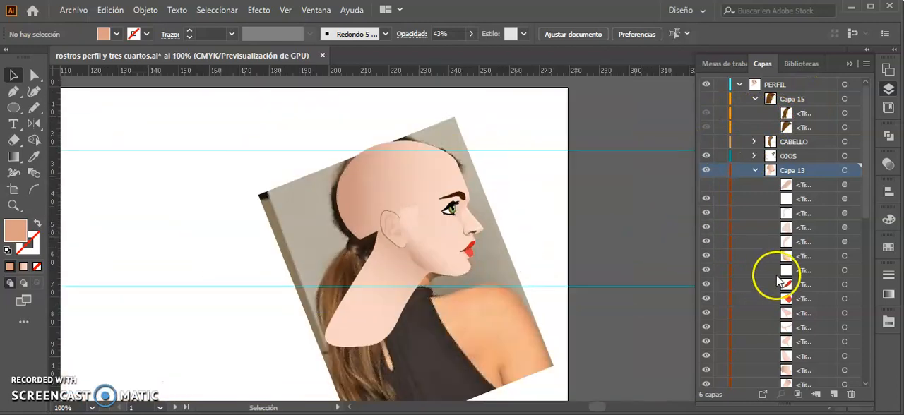
{"action": "scroll", "coordinate": [777, 281], "scroll_direction": "down", "scroll_amount": 3}
{"action": "left_click", "coordinate": [755, 128]}
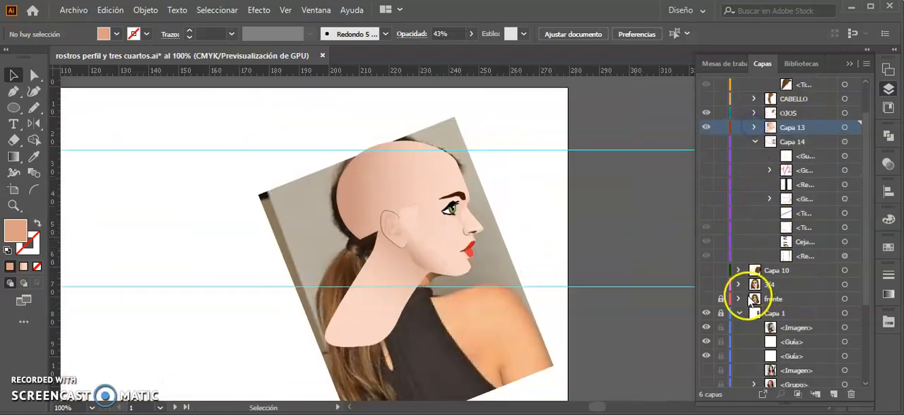
{"action": "left_click", "coordinate": [706, 284]}
{"action": "left_click_drag", "start_coordinate": [237, 272], "coordinate": [504, 272]}
{"action": "left_click_drag", "start_coordinate": [562, 245], "coordinate": [371, 236]}
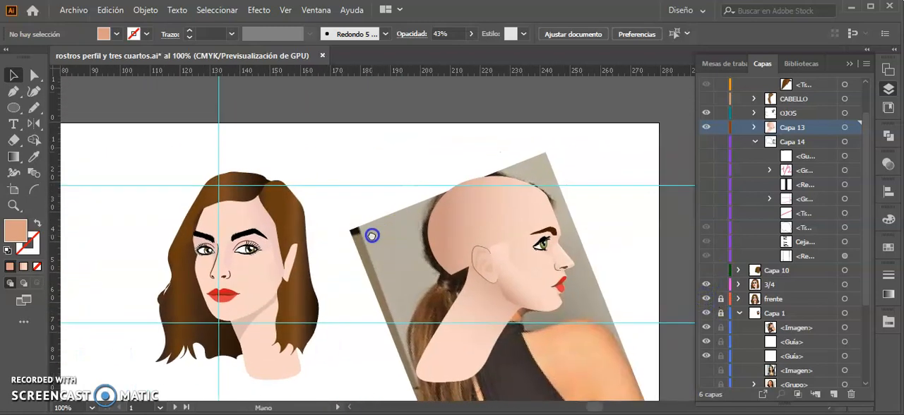
Step: Select the three-quarter face's hair section beside the ear, examine its gradient fill, and clear the selection
{"action": "left_click_drag", "start_coordinate": [866, 249], "coordinate": [858, 230]}
{"action": "left_click_drag", "start_coordinate": [274, 253], "coordinate": [408, 244]}
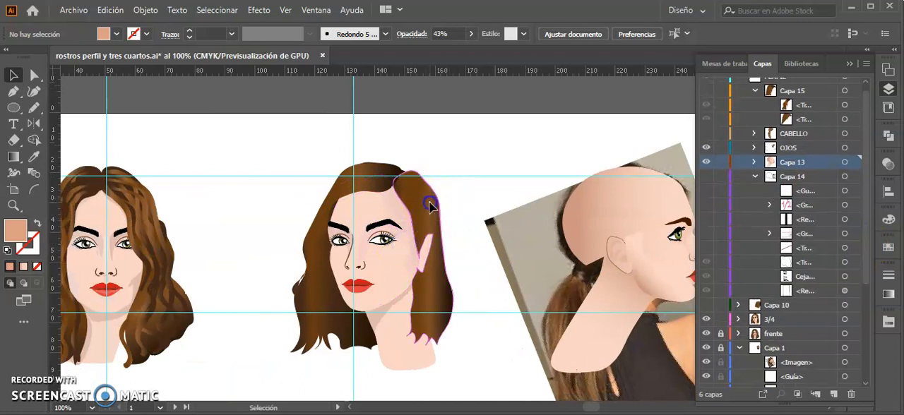
{"action": "left_click", "coordinate": [429, 203]}
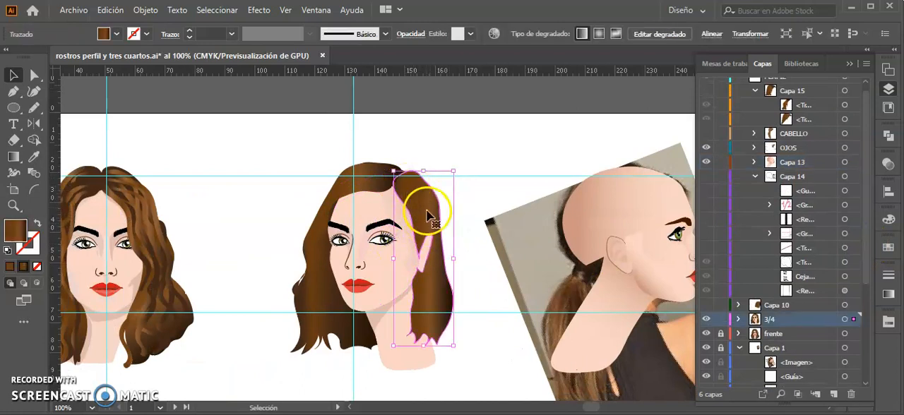
{"action": "left_click", "coordinate": [887, 294]}
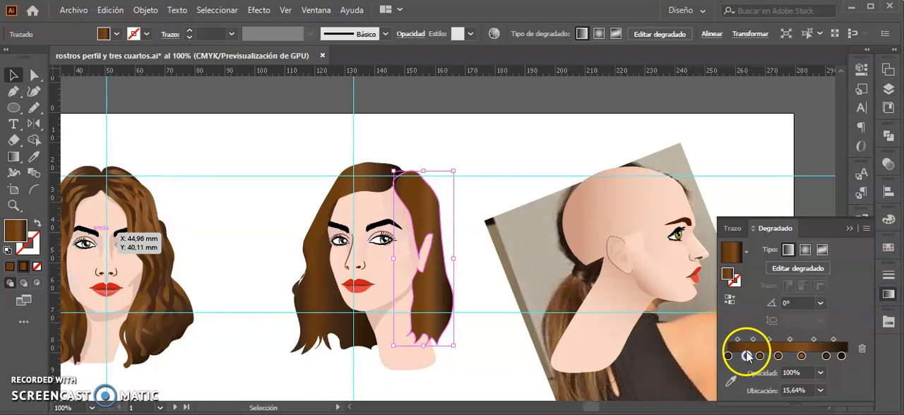
{"action": "left_click", "coordinate": [156, 225]}
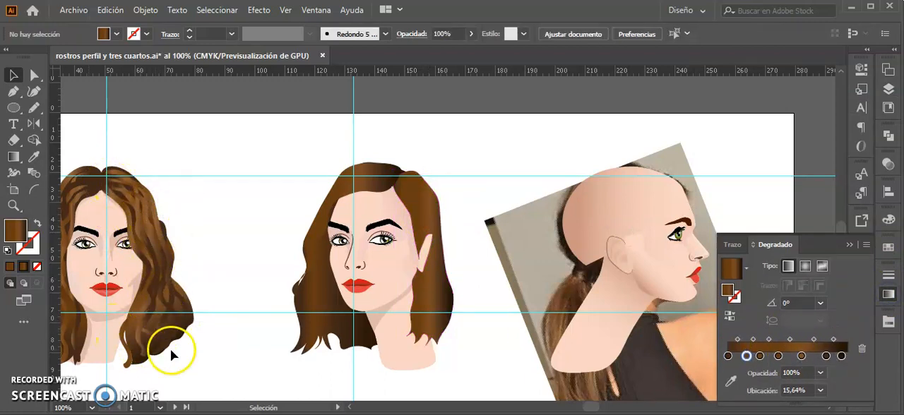
Step: Show the profile's loose hair in Capa 15 and hide the reference photo and guides in Capa 1
{"action": "key", "text": "space"}
{"action": "left_click_drag", "start_coordinate": [560, 176], "coordinate": [360, 192]}
{"action": "left_click", "coordinate": [889, 88]}
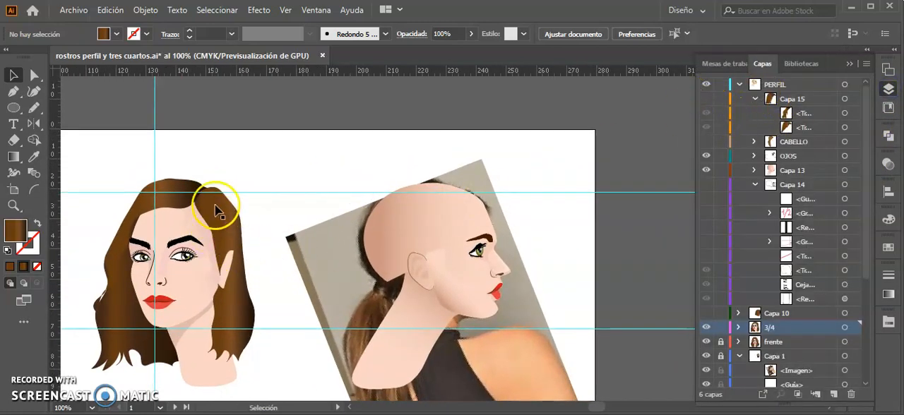
{"action": "left_click", "coordinate": [705, 99]}
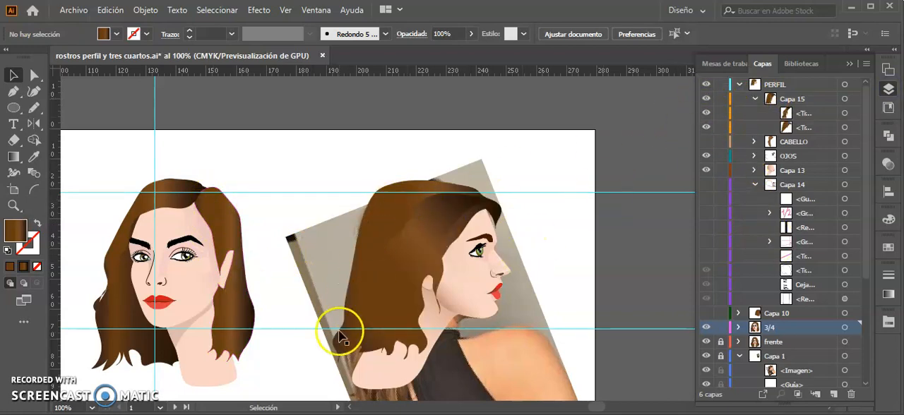
{"action": "scroll", "coordinate": [777, 353], "scroll_direction": "down", "scroll_amount": 3}
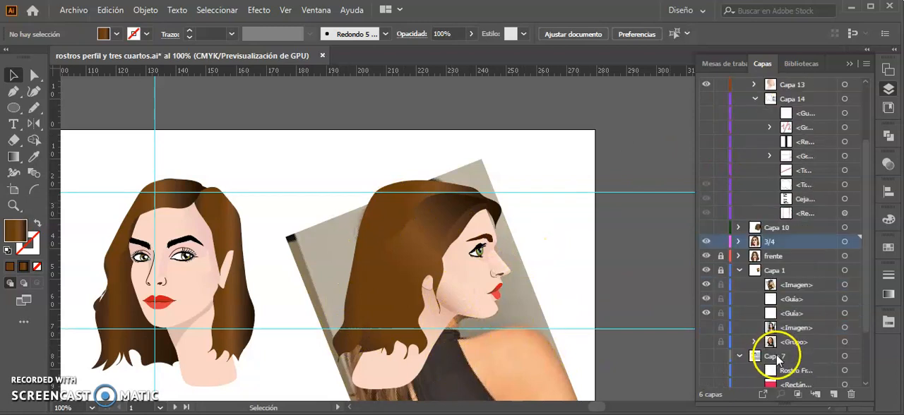
{"action": "scroll", "coordinate": [728, 371], "scroll_direction": "down", "scroll_amount": 1}
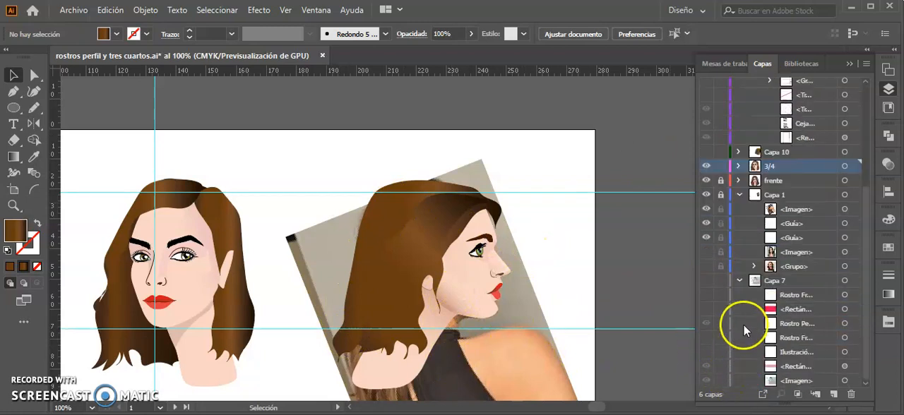
{"action": "left_click", "coordinate": [706, 195]}
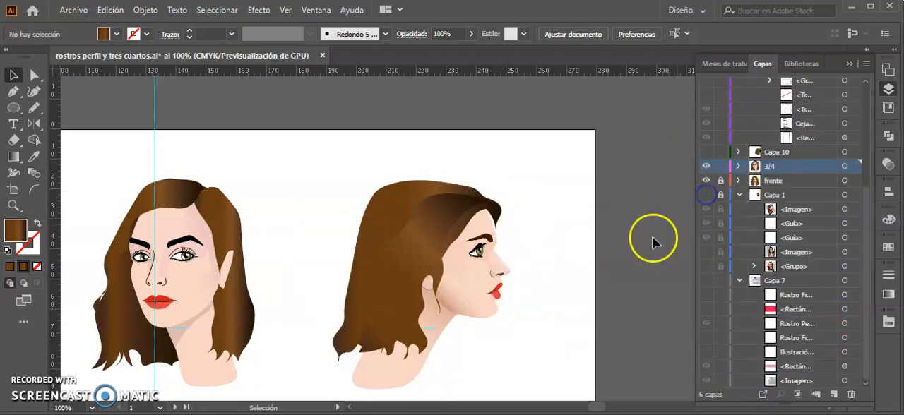
Step: Toggle Capa 10 on and off to compare the profile with and without the back hair, leaving it hidden
{"action": "left_click", "coordinate": [706, 151]}
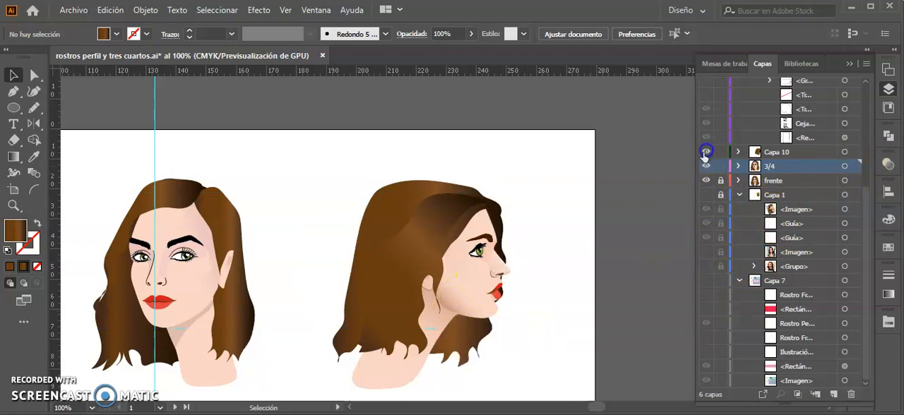
{"action": "left_click", "coordinate": [770, 153]}
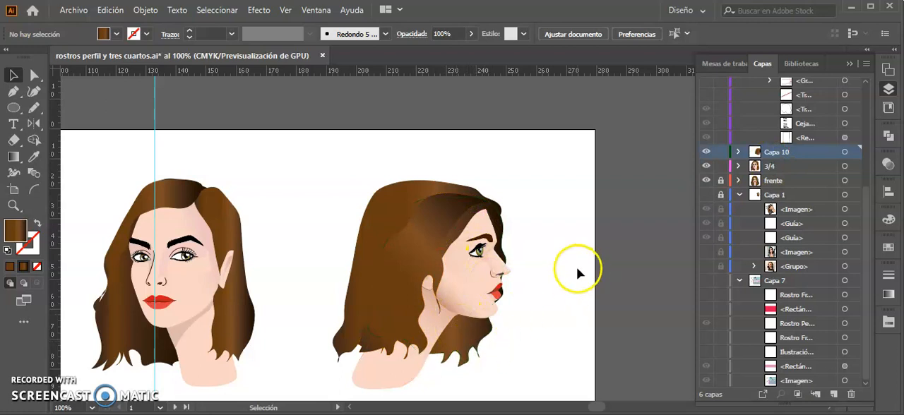
{"action": "left_click", "coordinate": [704, 154]}
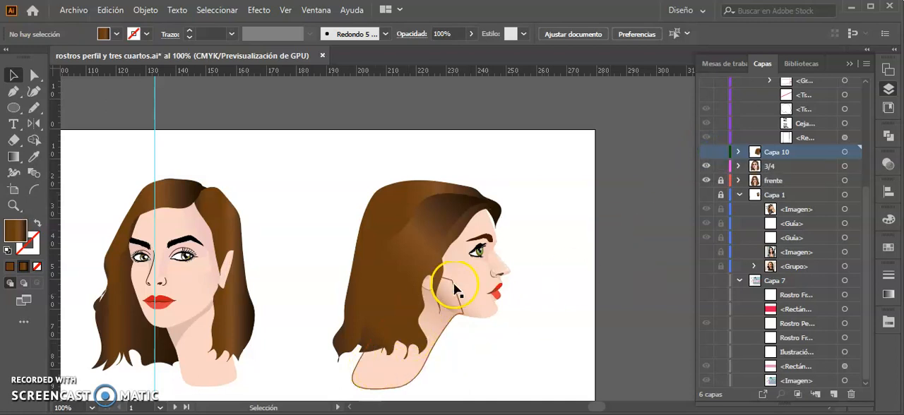
{"action": "left_click", "coordinate": [706, 152]}
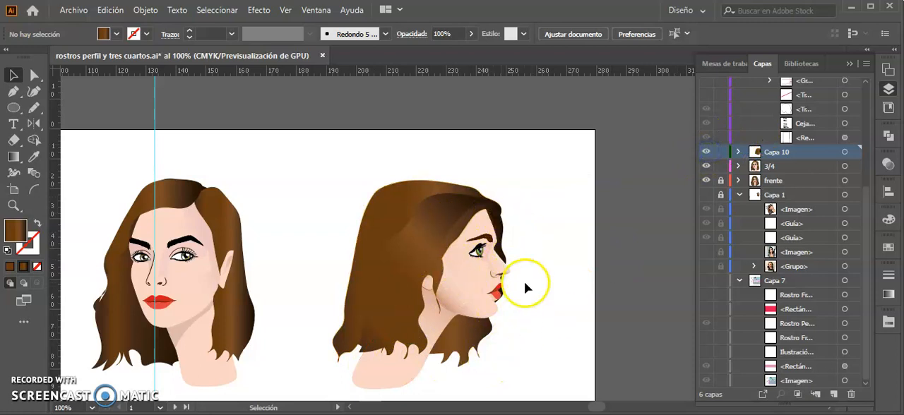
{"action": "scroll", "coordinate": [592, 284], "scroll_direction": "up", "scroll_amount": 1}
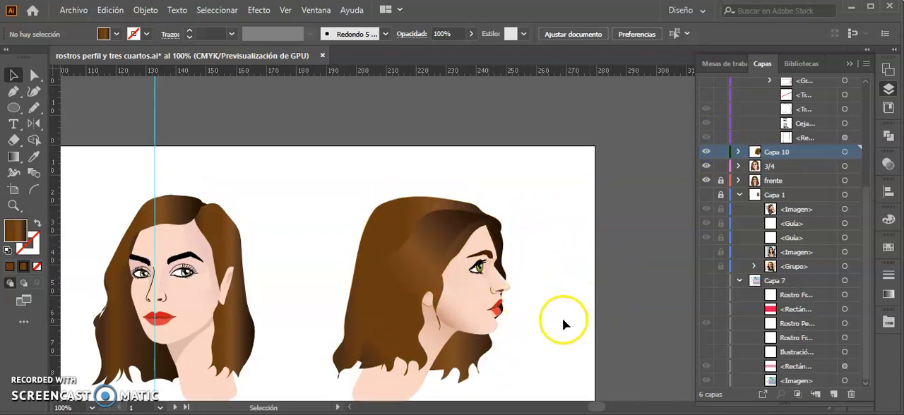
{"action": "left_click_drag", "start_coordinate": [864, 190], "coordinate": [874, 136]}
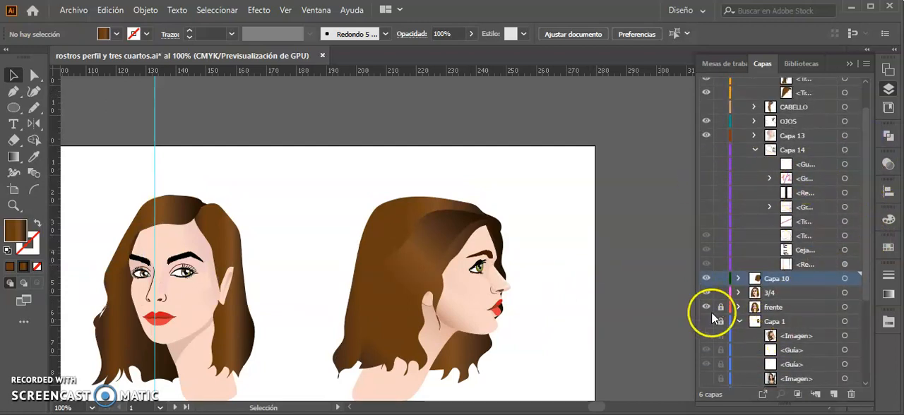
{"action": "left_click", "coordinate": [704, 278]}
Step: Hide the loose hair in Capa 15 and show the ponytail hairstyle in the CABELLO layer
{"action": "scroll", "coordinate": [857, 212], "scroll_direction": "up", "scroll_amount": 2}
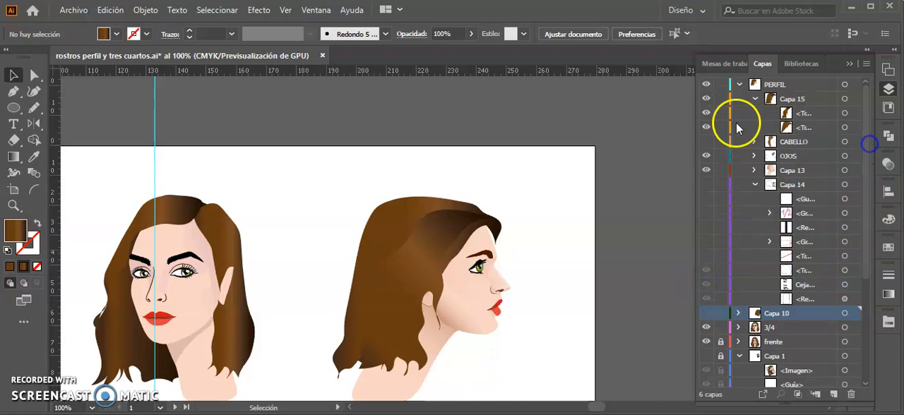
{"action": "left_click", "coordinate": [709, 101]}
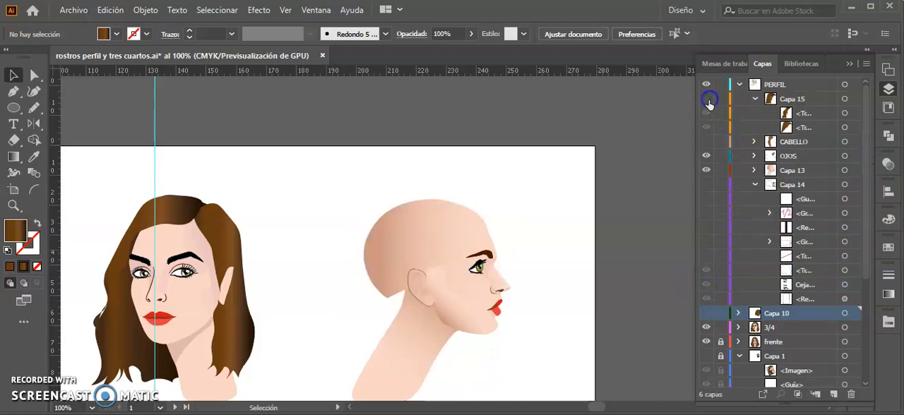
{"action": "left_click", "coordinate": [705, 143]}
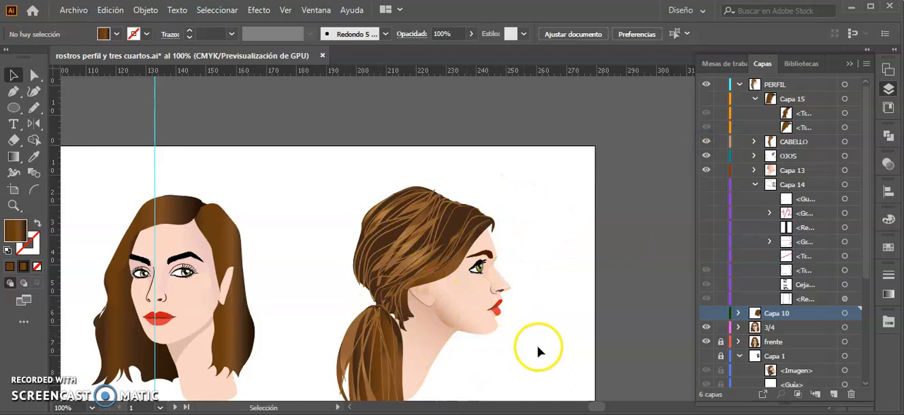
Step: Select a thin hair strand on the ponytail hairstyle, check its stroke width profile, and clear the selection
{"action": "left_click_drag", "start_coordinate": [538, 351], "coordinate": [435, 259]}
{"action": "left_click", "coordinate": [328, 114]}
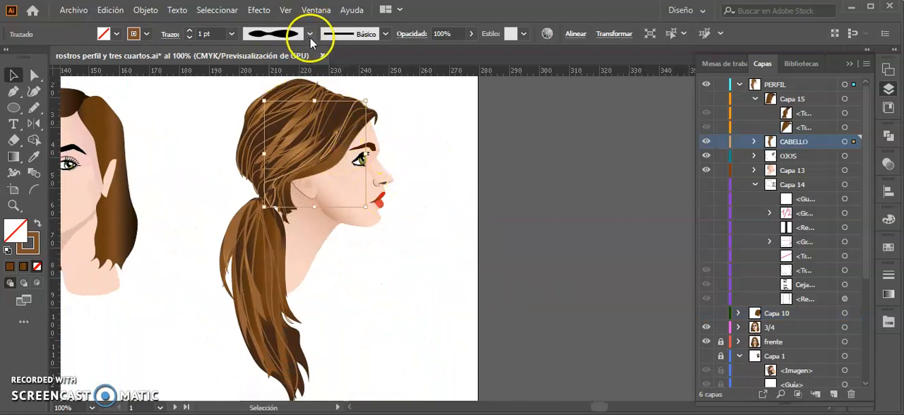
{"action": "left_click", "coordinate": [310, 34]}
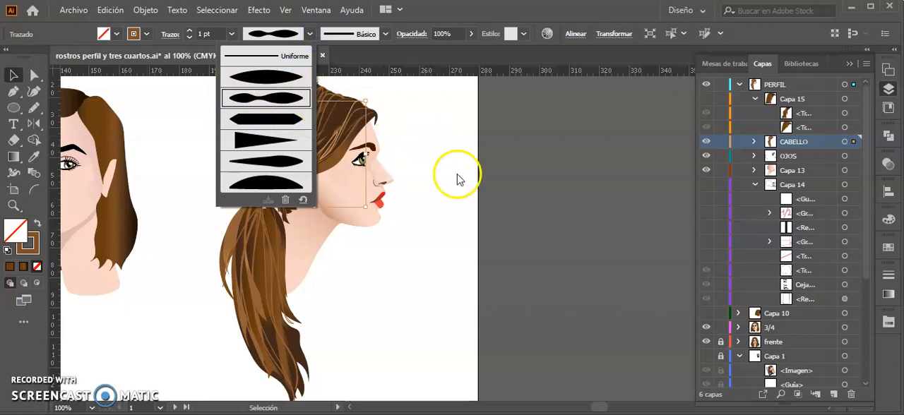
{"action": "left_click", "coordinate": [406, 246]}
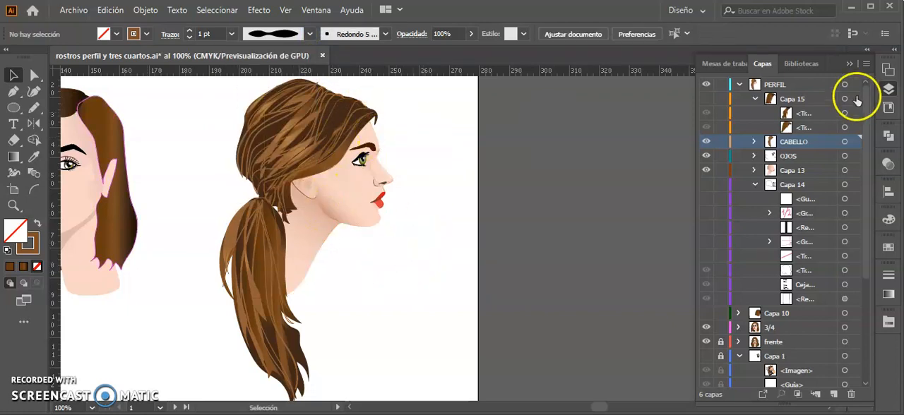
Step: Expand Capa 13 and show its hidden topmost shape on the profile's skin
{"action": "left_click", "coordinate": [755, 171]}
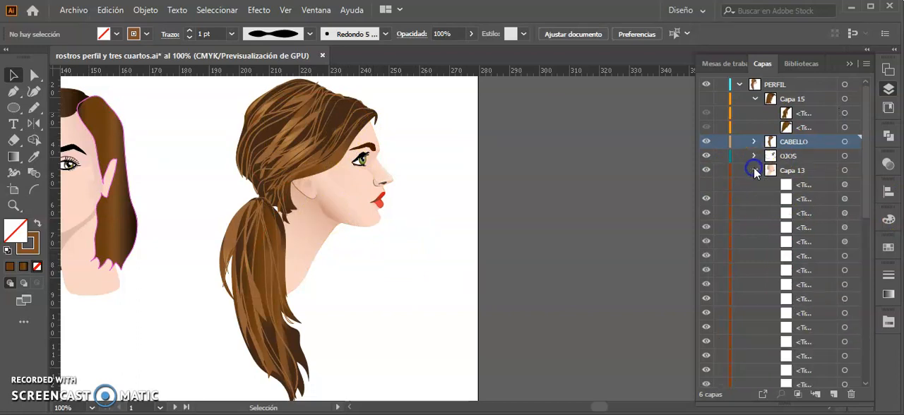
{"action": "left_click", "coordinate": [706, 185]}
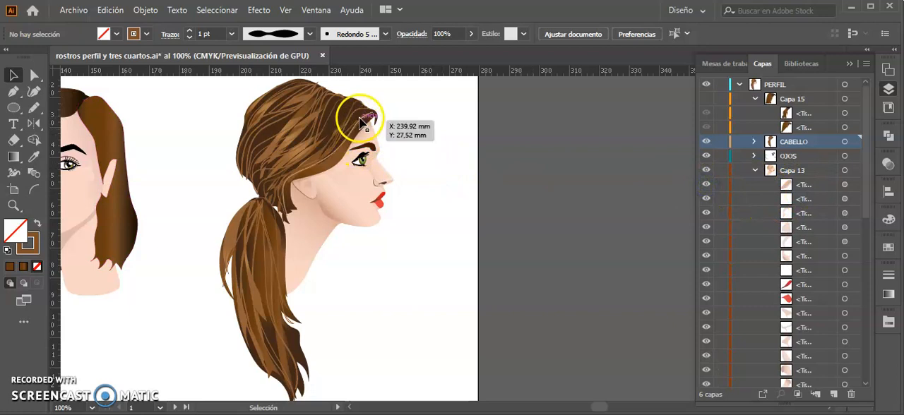
{"action": "left_click", "coordinate": [430, 176]}
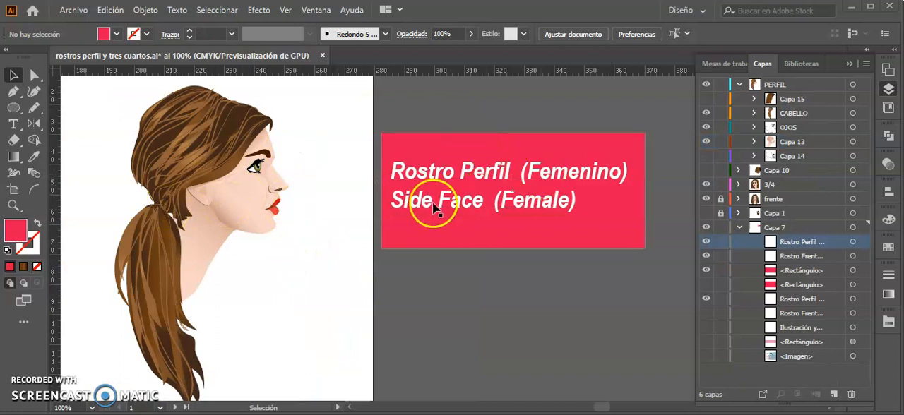
Step: Preview the back hair in Capa 10 and all the proportion guides in Capa 14, leaving both layers hidden
{"action": "left_click", "coordinate": [706, 170]}
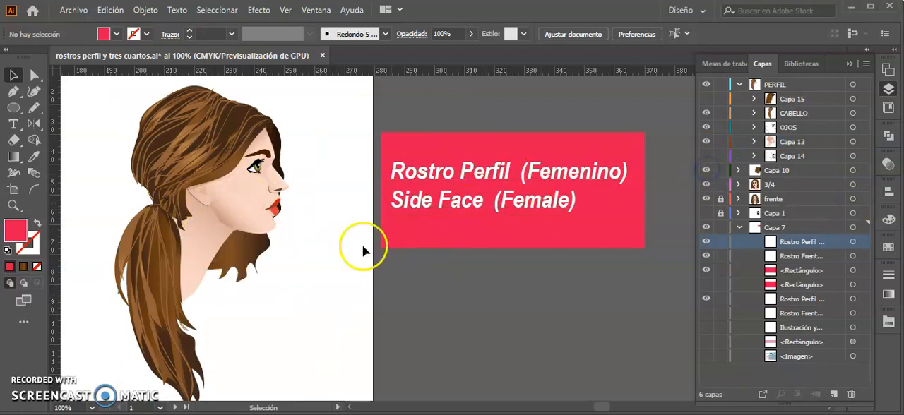
{"action": "left_click", "coordinate": [707, 171]}
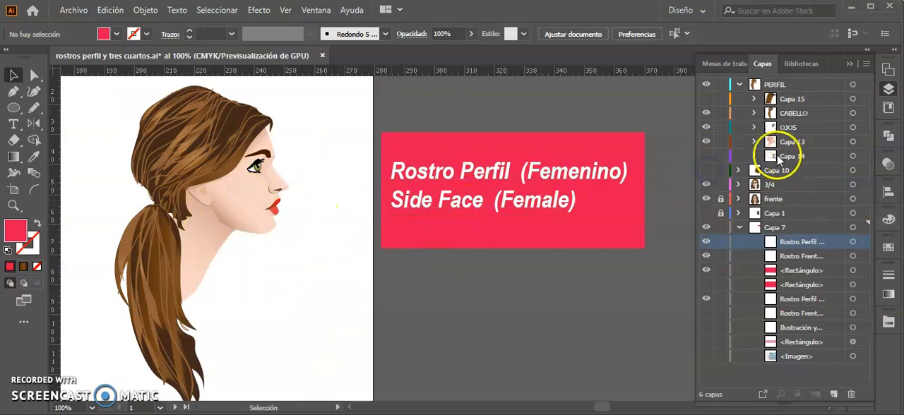
{"action": "left_click", "coordinate": [707, 158]}
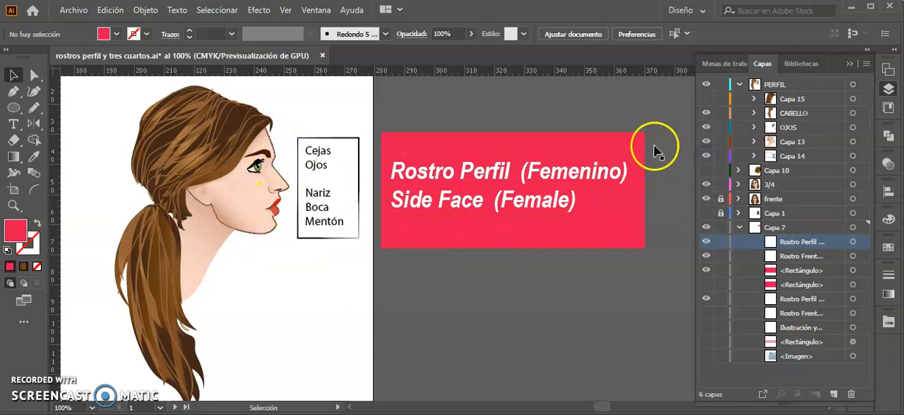
{"action": "left_click", "coordinate": [754, 156]}
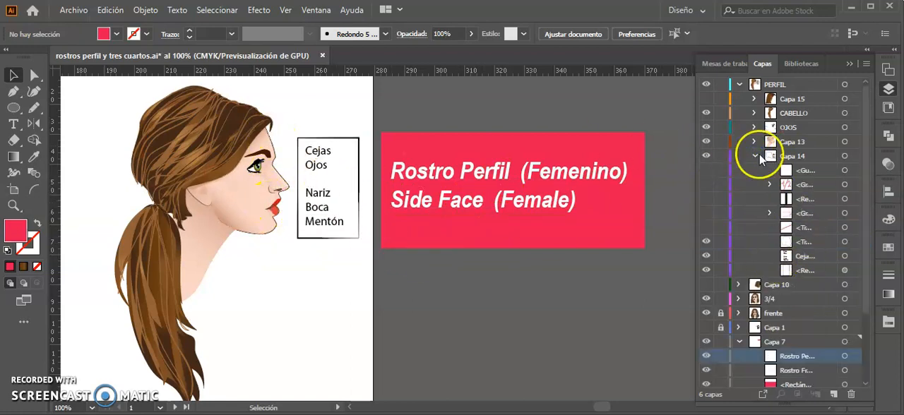
{"action": "left_click_drag", "start_coordinate": [705, 224], "coordinate": [707, 172]}
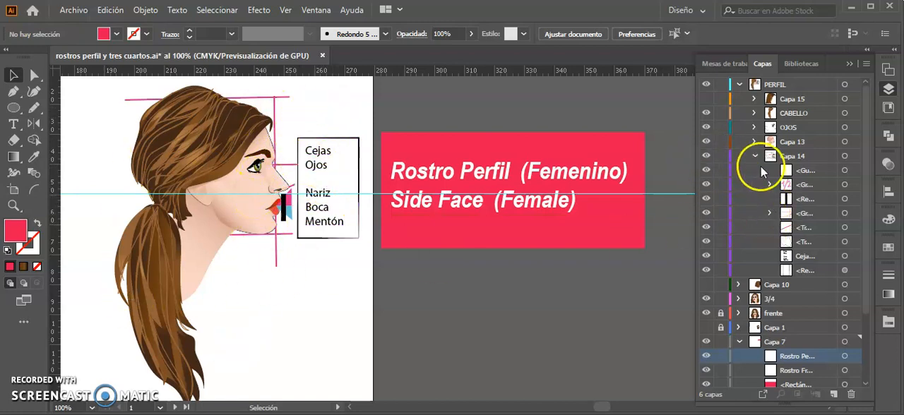
{"action": "left_click", "coordinate": [706, 156]}
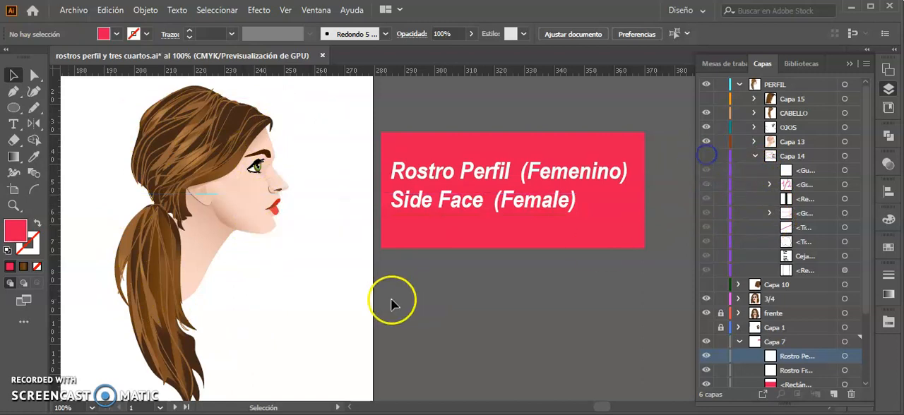
Step: Review the front, three-quarter and profile faces across the artboard, and inspect the finished profile head up close
{"action": "key", "text": "space"}
{"action": "left_click_drag", "start_coordinate": [212, 258], "coordinate": [367, 273]}
{"action": "left_click_drag", "start_coordinate": [198, 275], "coordinate": [346, 279]}
{"action": "left_click_drag", "start_coordinate": [252, 268], "coordinate": [353, 279]}
{"action": "mouse_move", "coordinate": [215, 265]}
{"action": "left_mouse_down"}
{"action": "mouse_move", "coordinate": [255, 264]}
{"action": "mouse_move", "coordinate": [228, 268]}
{"action": "left_mouse_up"}
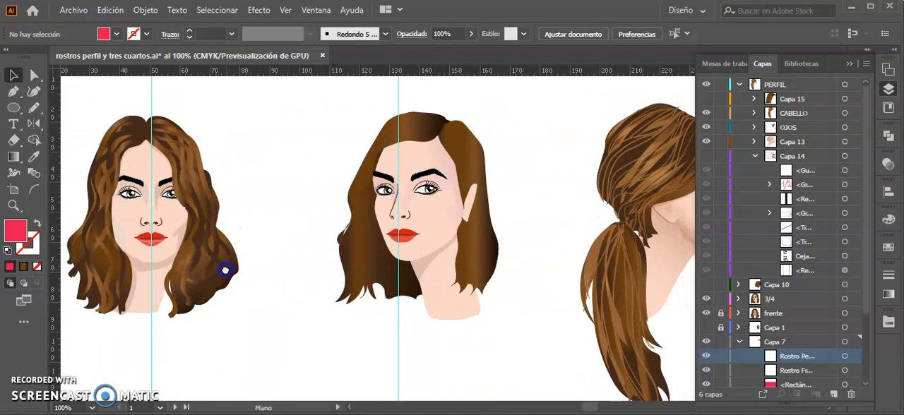
{"action": "left_click_drag", "start_coordinate": [424, 276], "coordinate": [297, 289]}
{"action": "left_click_drag", "start_coordinate": [473, 285], "coordinate": [385, 255]}
{"action": "left_click_drag", "start_coordinate": [452, 275], "coordinate": [309, 271]}
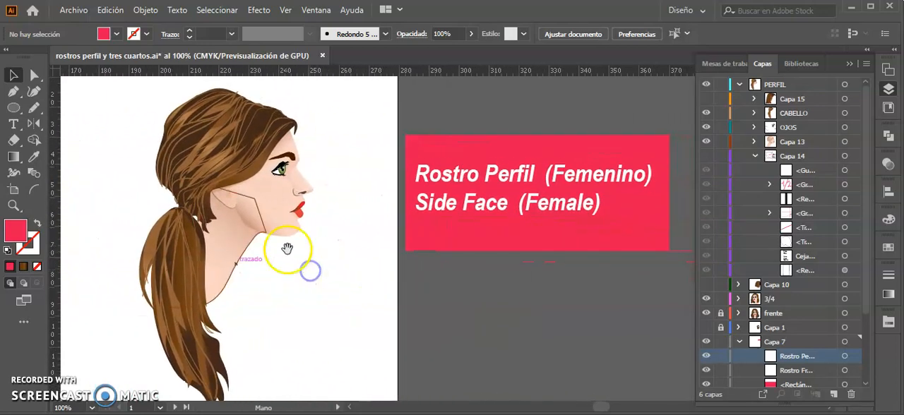
{"action": "key", "text": "z"}
{"action": "left_click_drag", "start_coordinate": [132, 86], "coordinate": [279, 170]}
{"action": "key", "text": "space"}
{"action": "left_click_drag", "start_coordinate": [410, 284], "coordinate": [314, 228]}
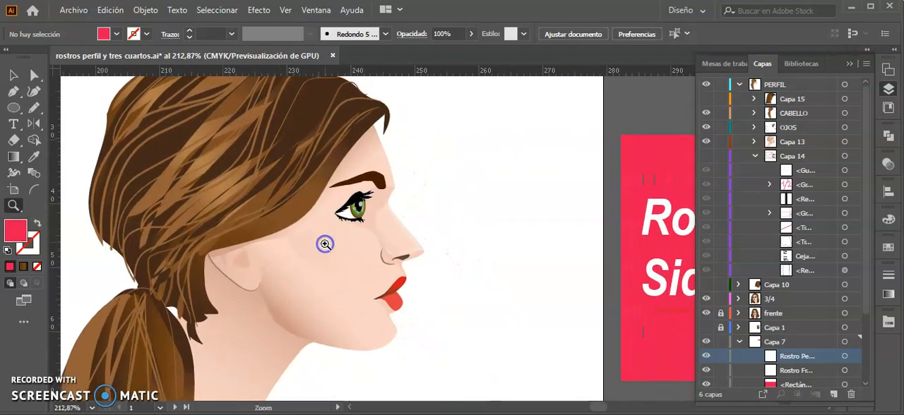